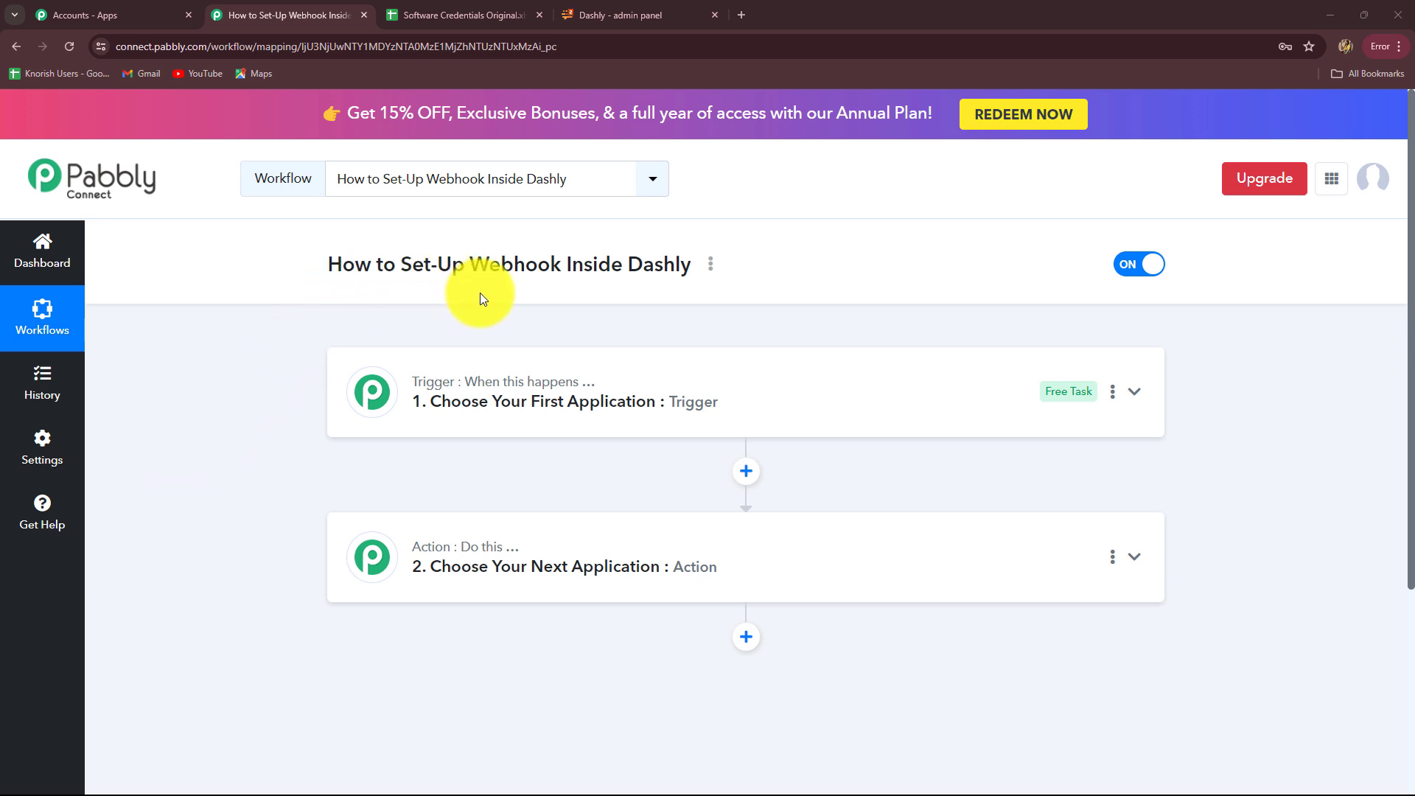
# Switch to the Dashly admin panel tab showing its Home dashboard.
pyautogui.click(647, 13)
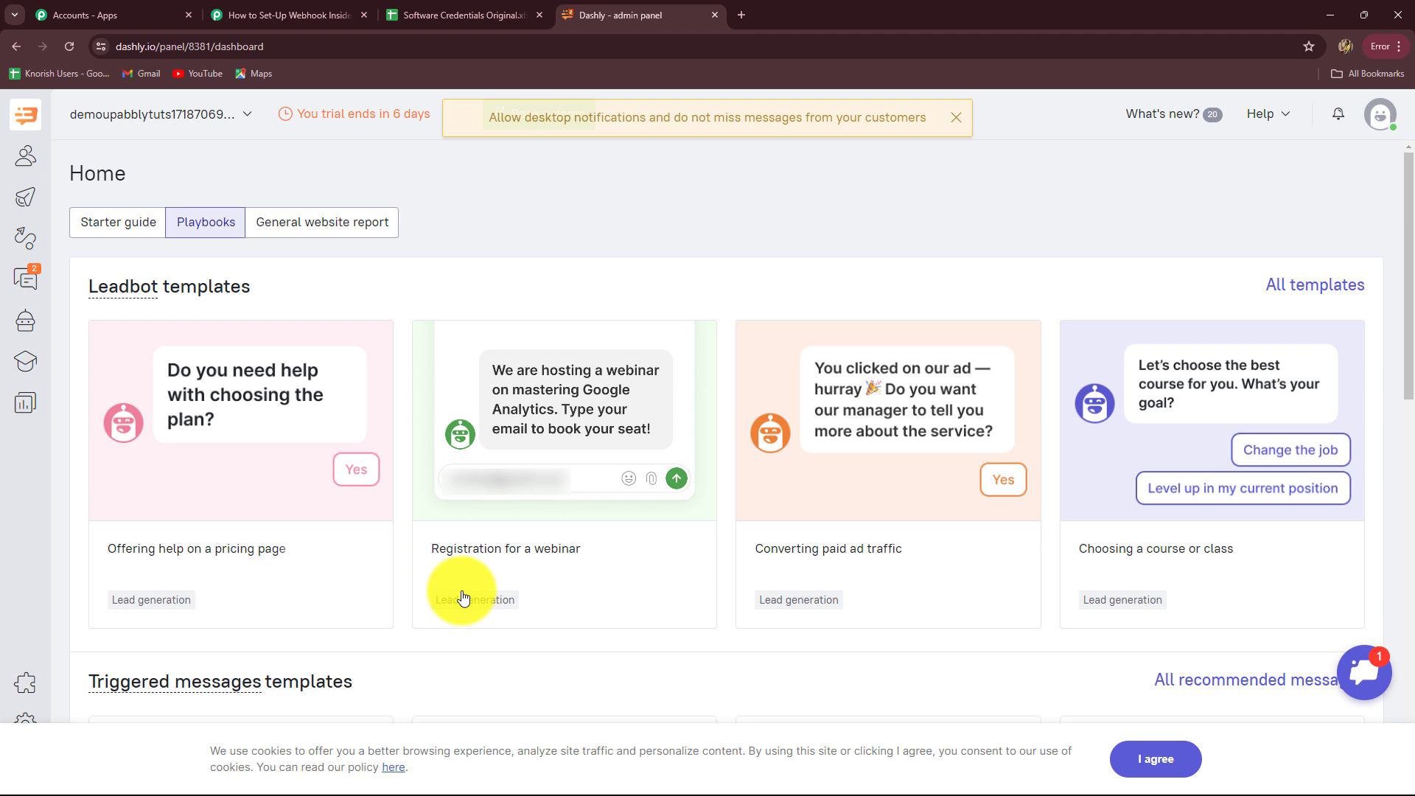
# Go back to the Pabbly tab with the 'How to Set-Up Webhook Inside Dashly' workflow.
pyautogui.click(312, 13)
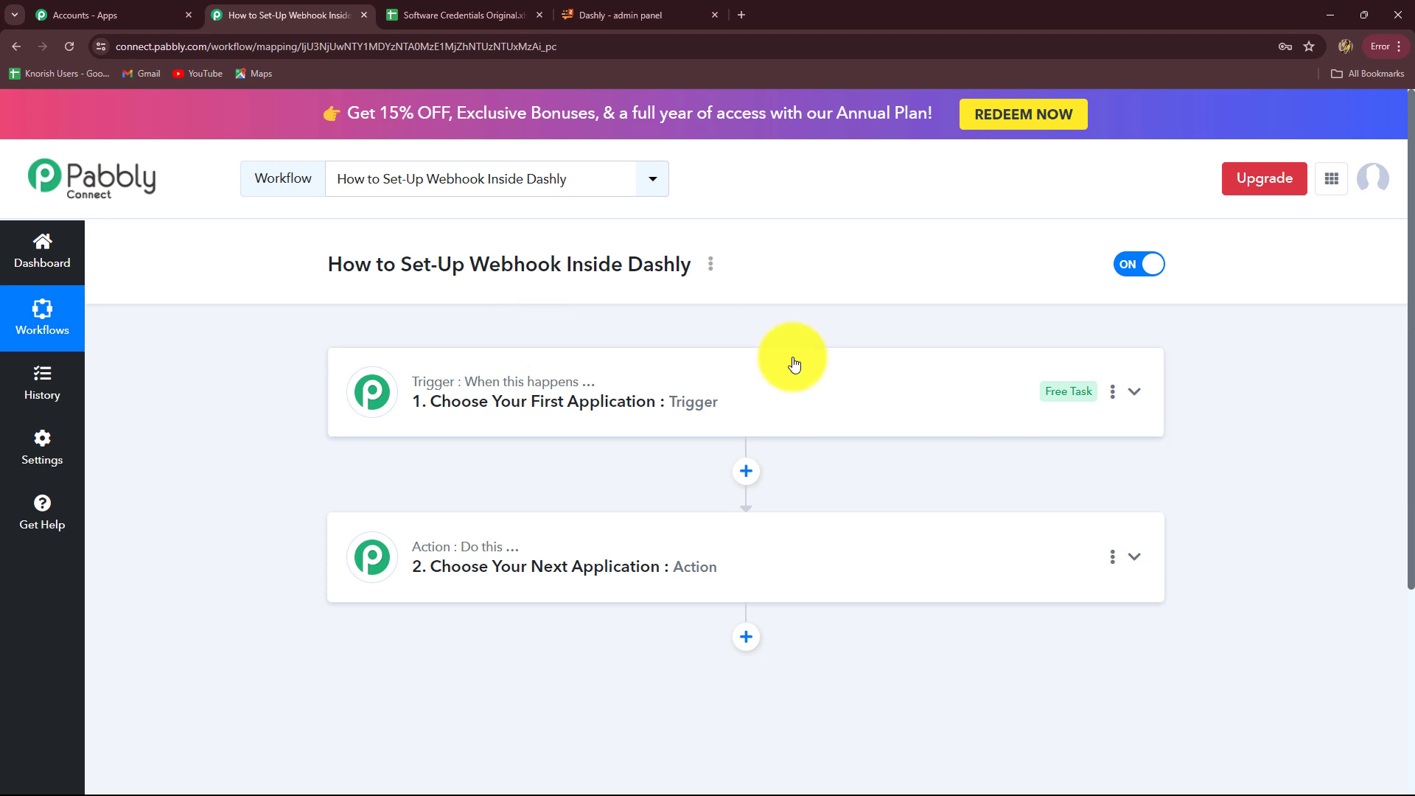
pyautogui.moveTo(514, 384)
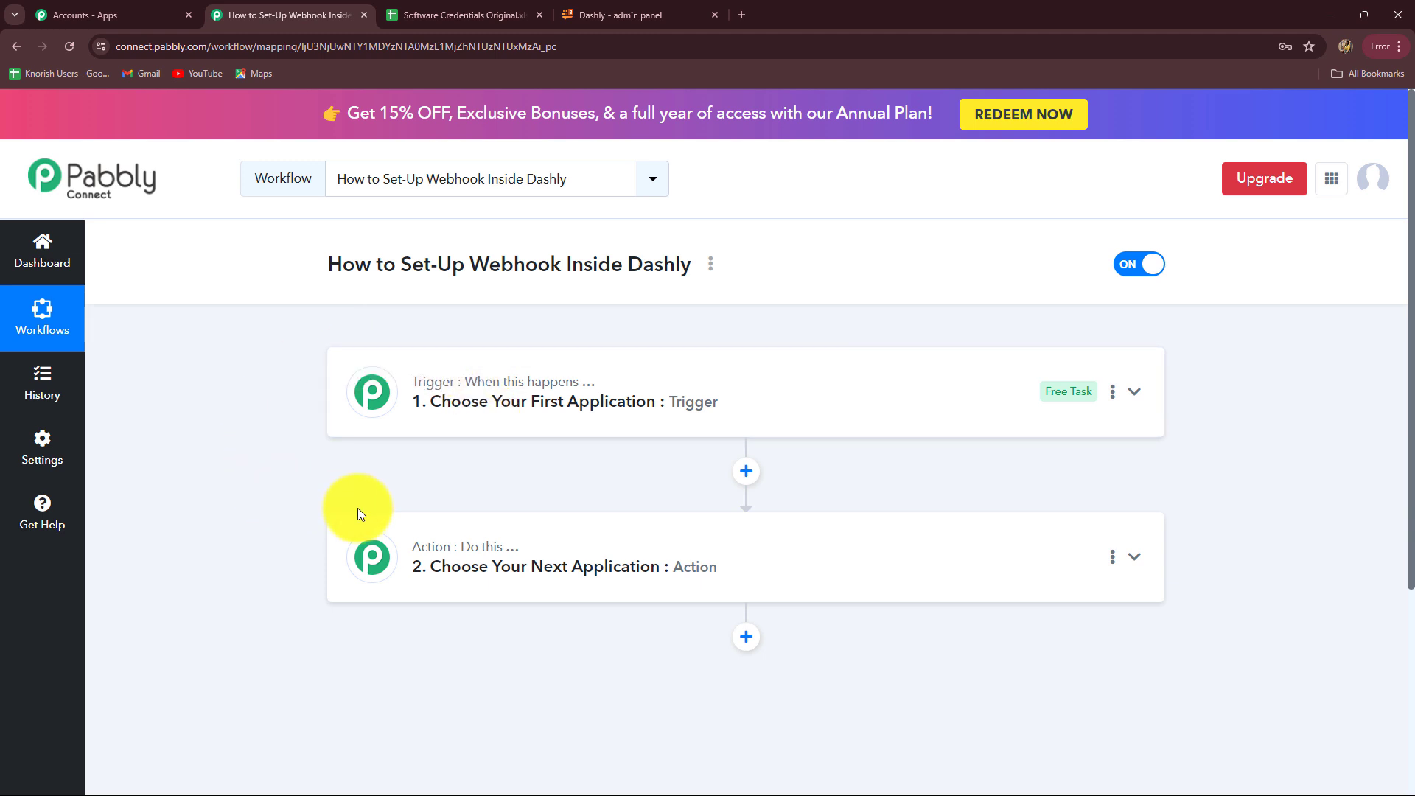
pyautogui.scroll(-2, 361, 495)
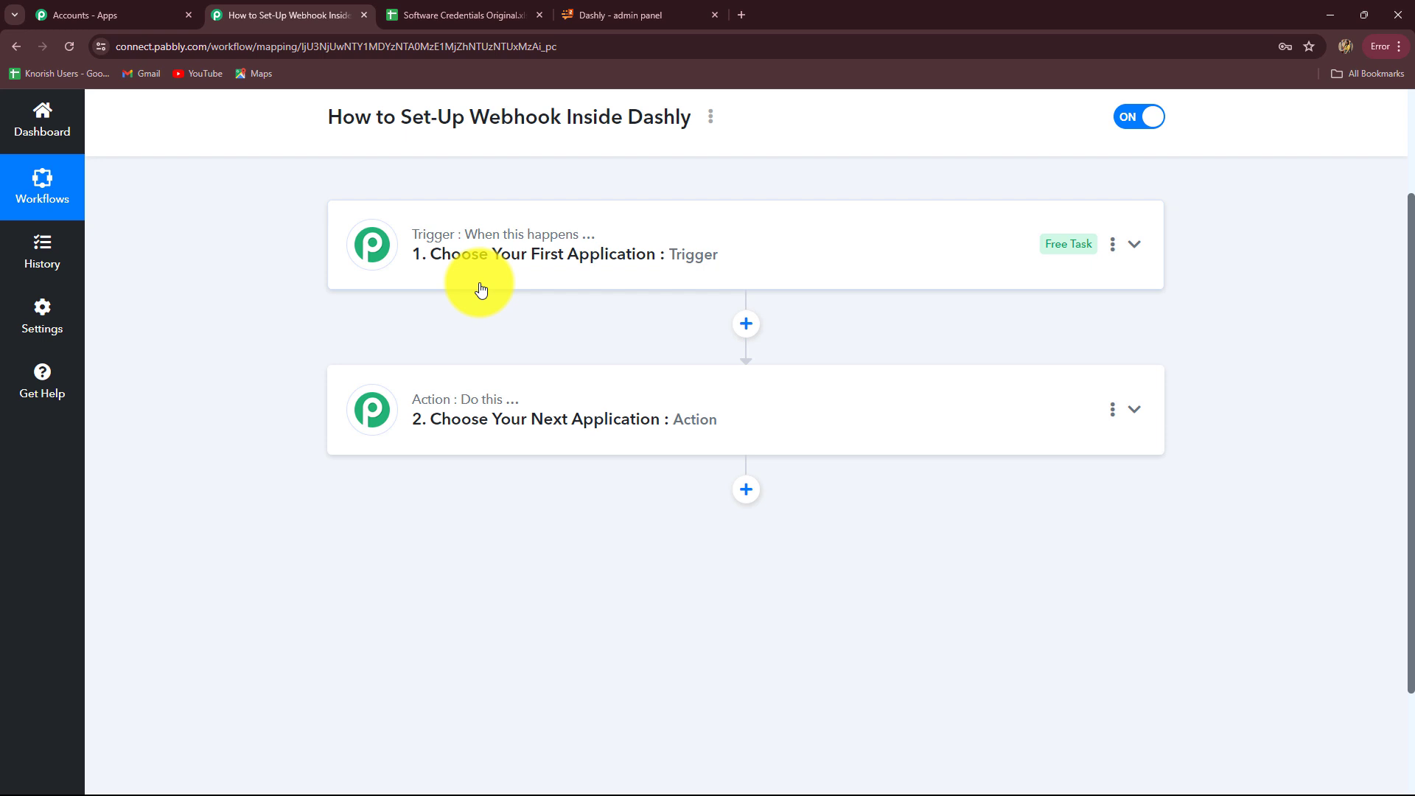
# Search 'Das' in the trigger's app list and choose Dashly as the trigger app.
pyautogui.click(441, 255)
pyautogui.scroll(2, 421, 378)
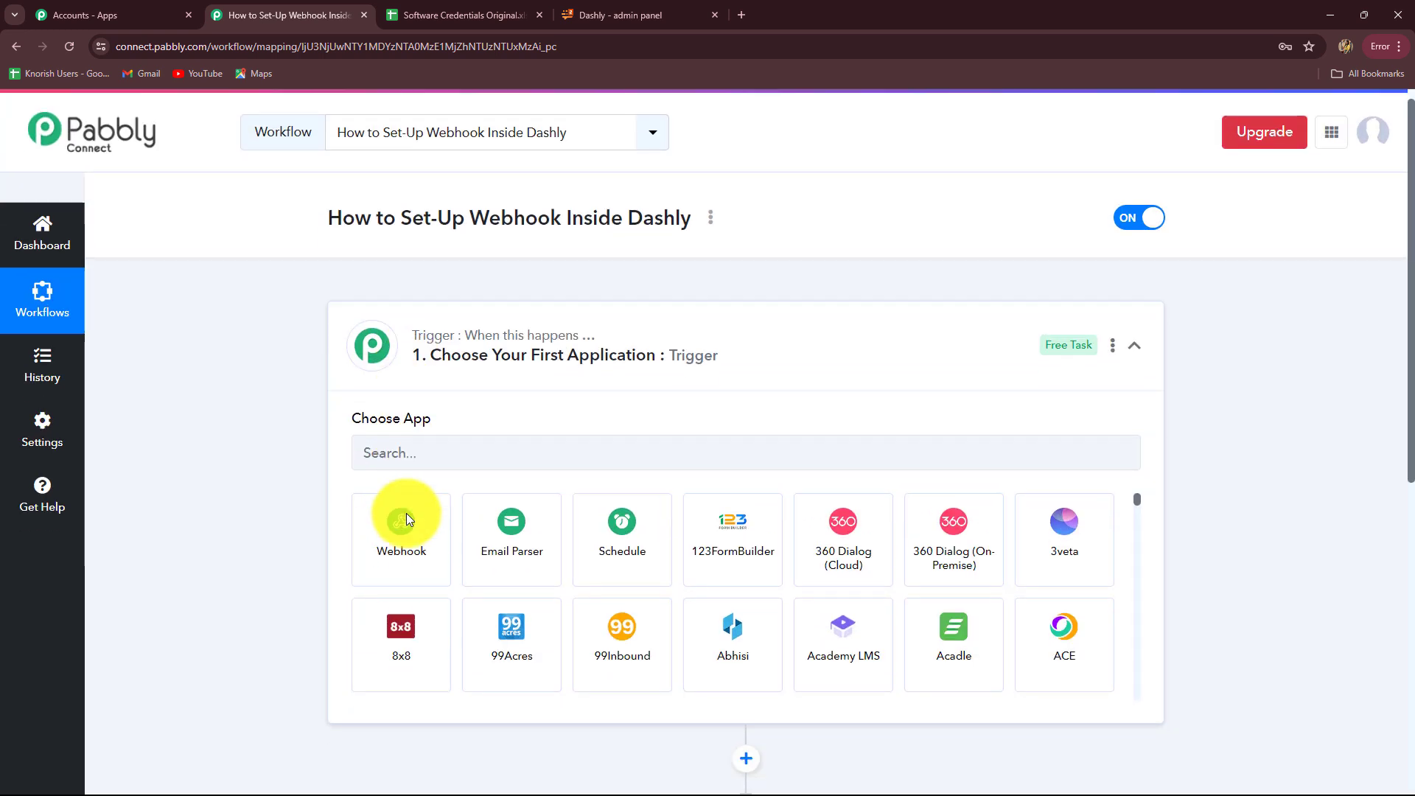
pyautogui.scroll(-2, 405, 513)
pyautogui.click(398, 288)
pyautogui.write('Das')
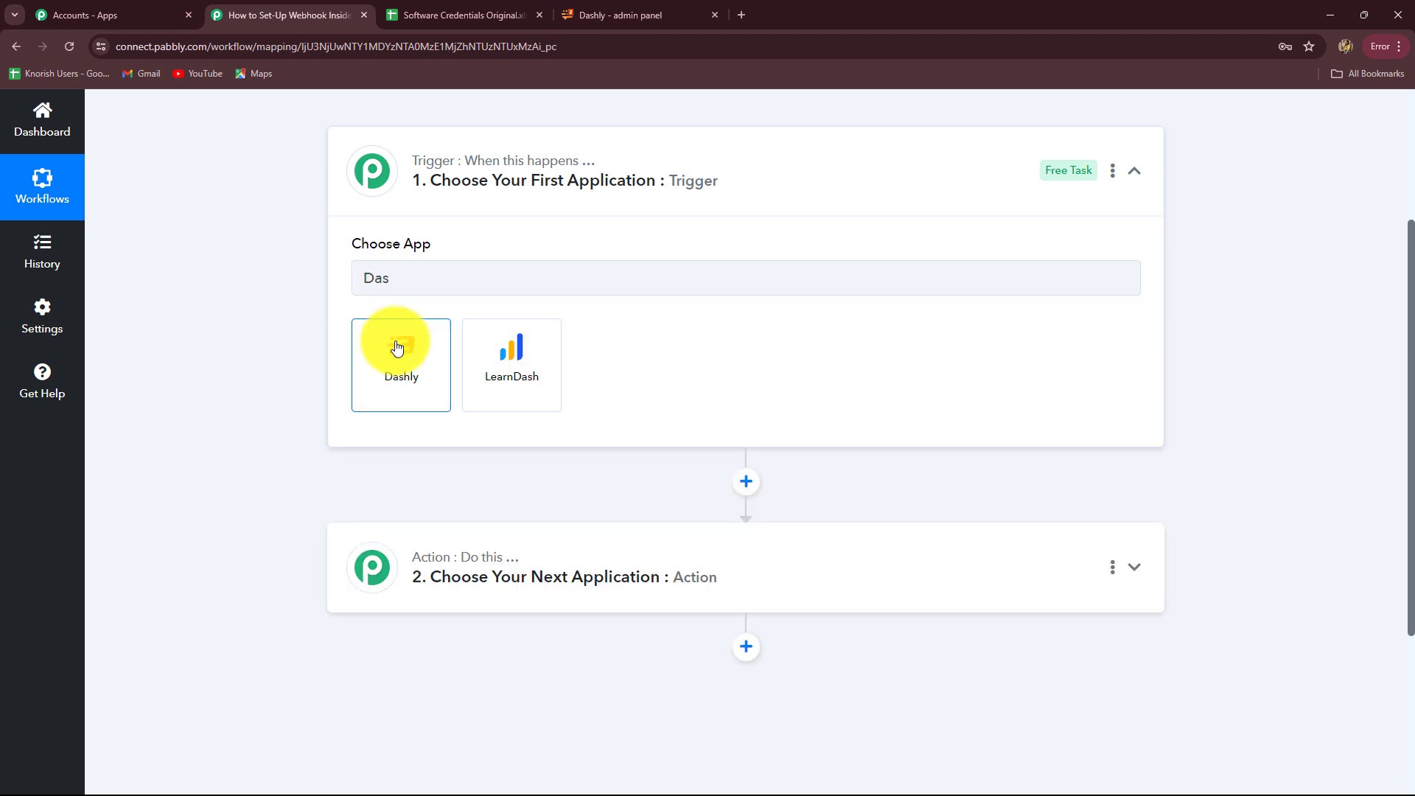
pyautogui.click(398, 348)
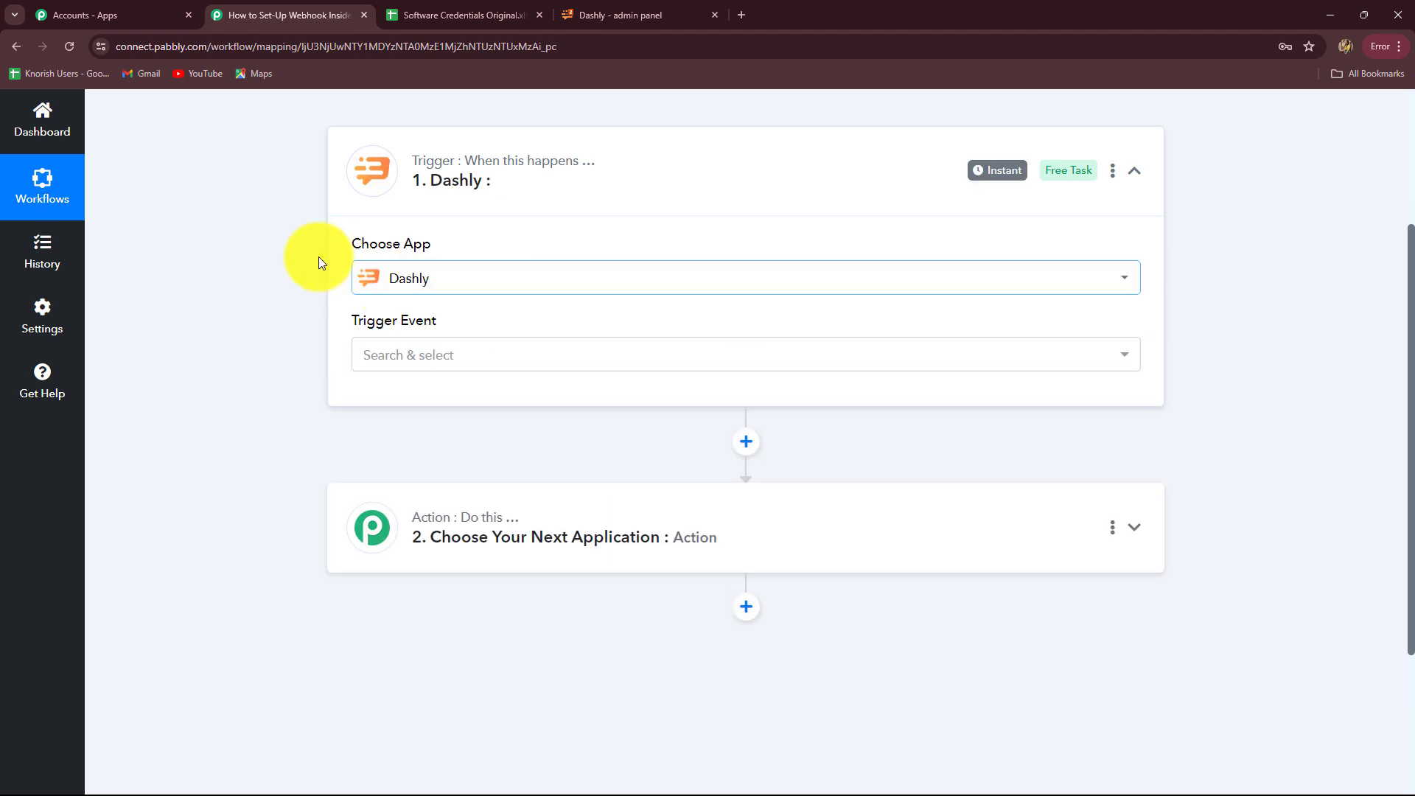
pyautogui.click(384, 352)
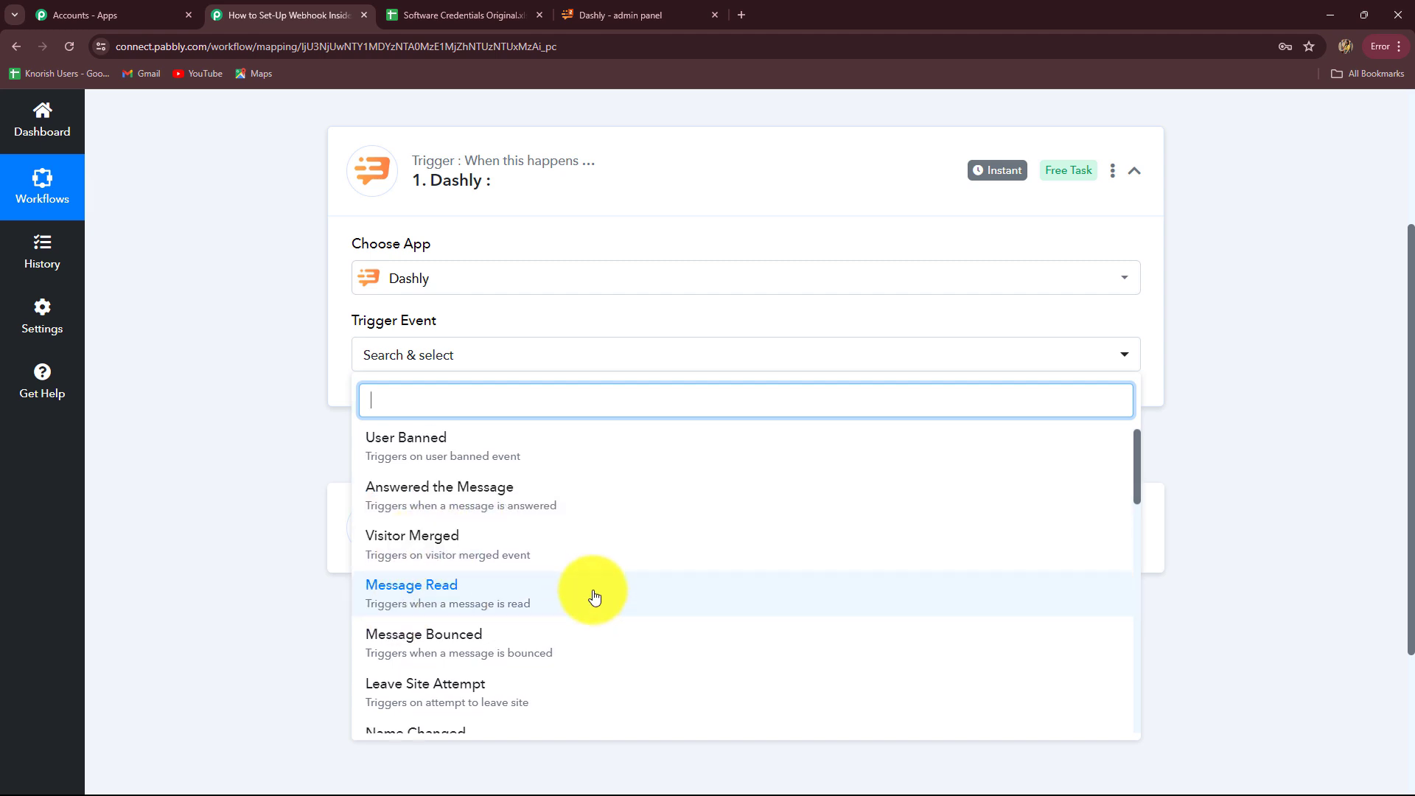
# Search 'User' and set the trigger event to 'User Started a Chat Conversation'.
pyautogui.scroll(-4, 590, 594)
pyautogui.scroll(-3, 586, 606)
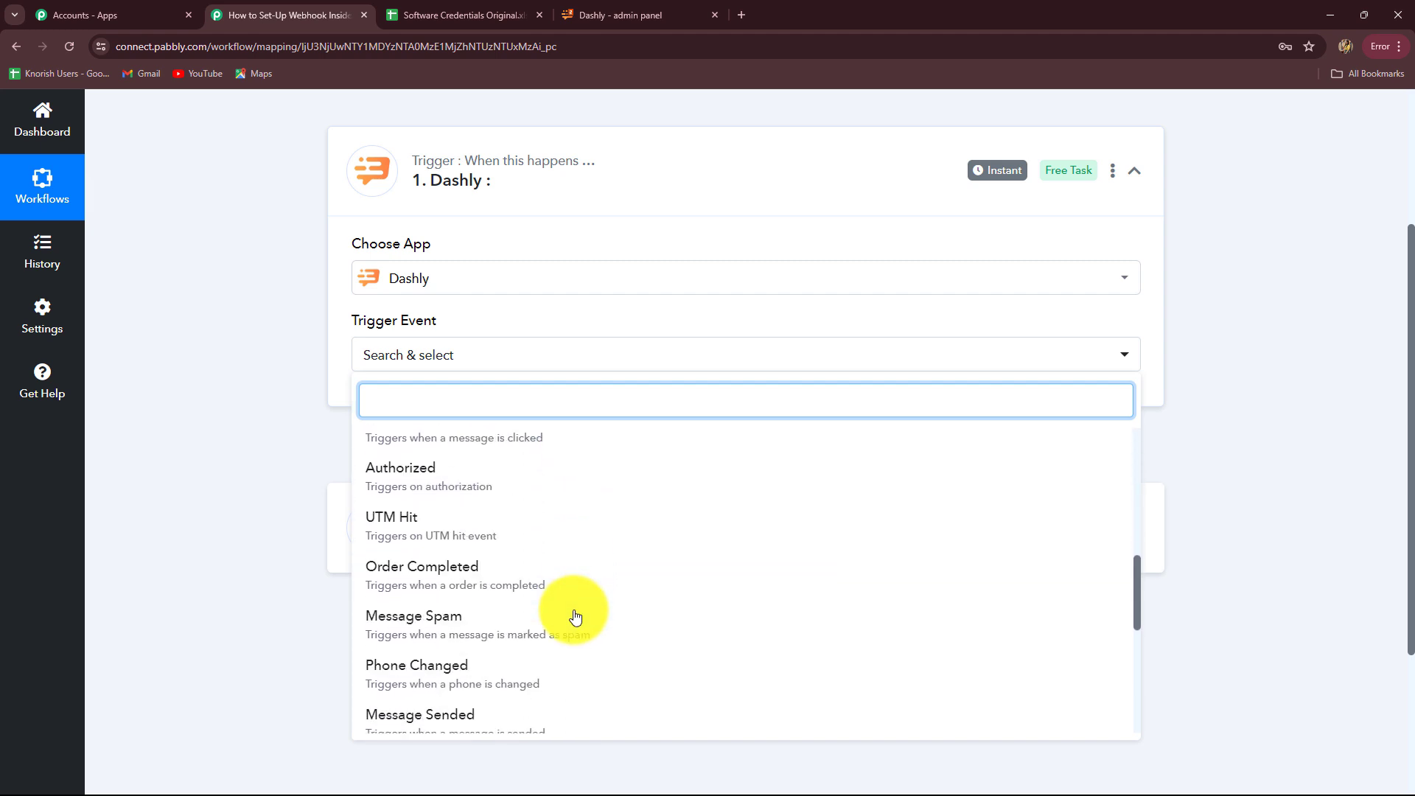
pyautogui.scroll(4, 579, 612)
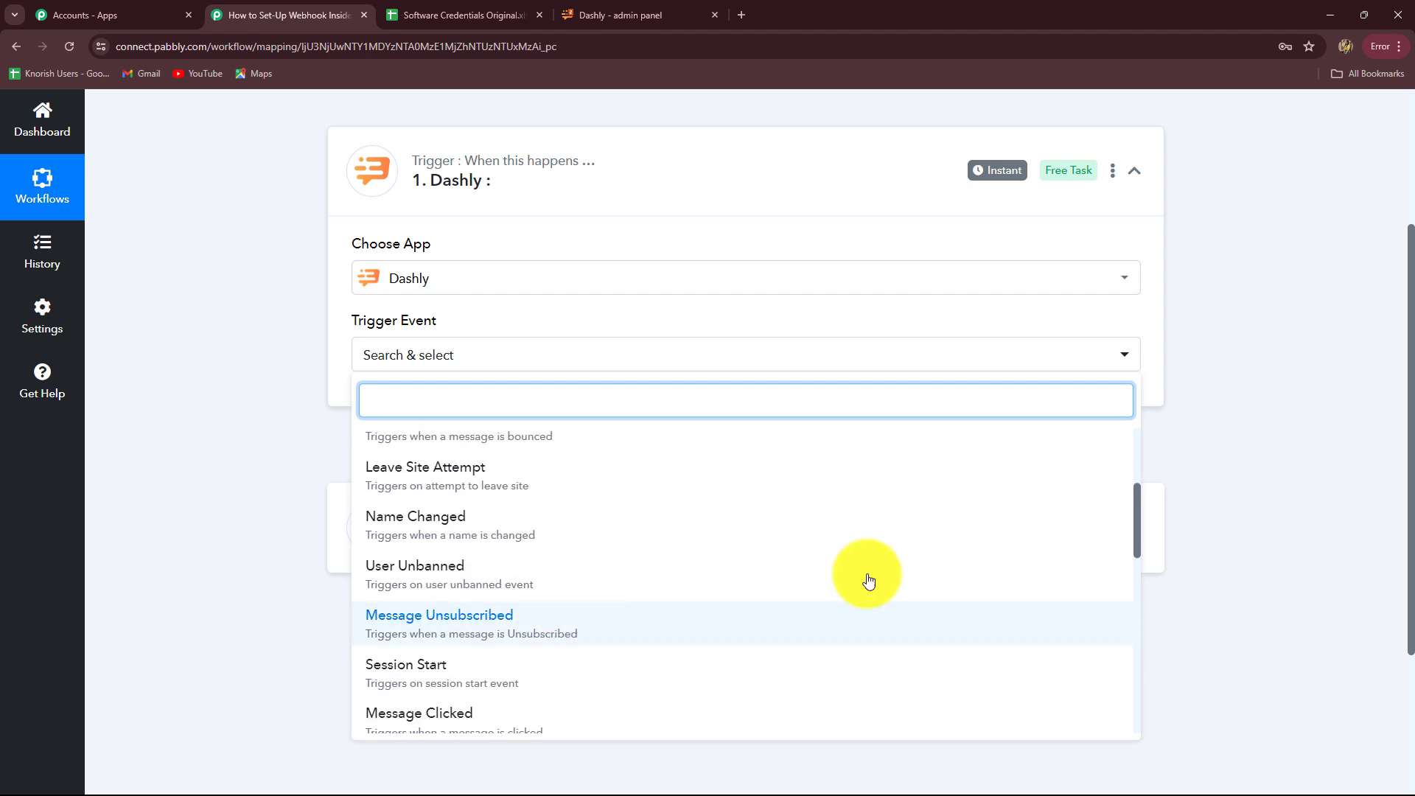
pyautogui.scroll(-3, 1245, 553)
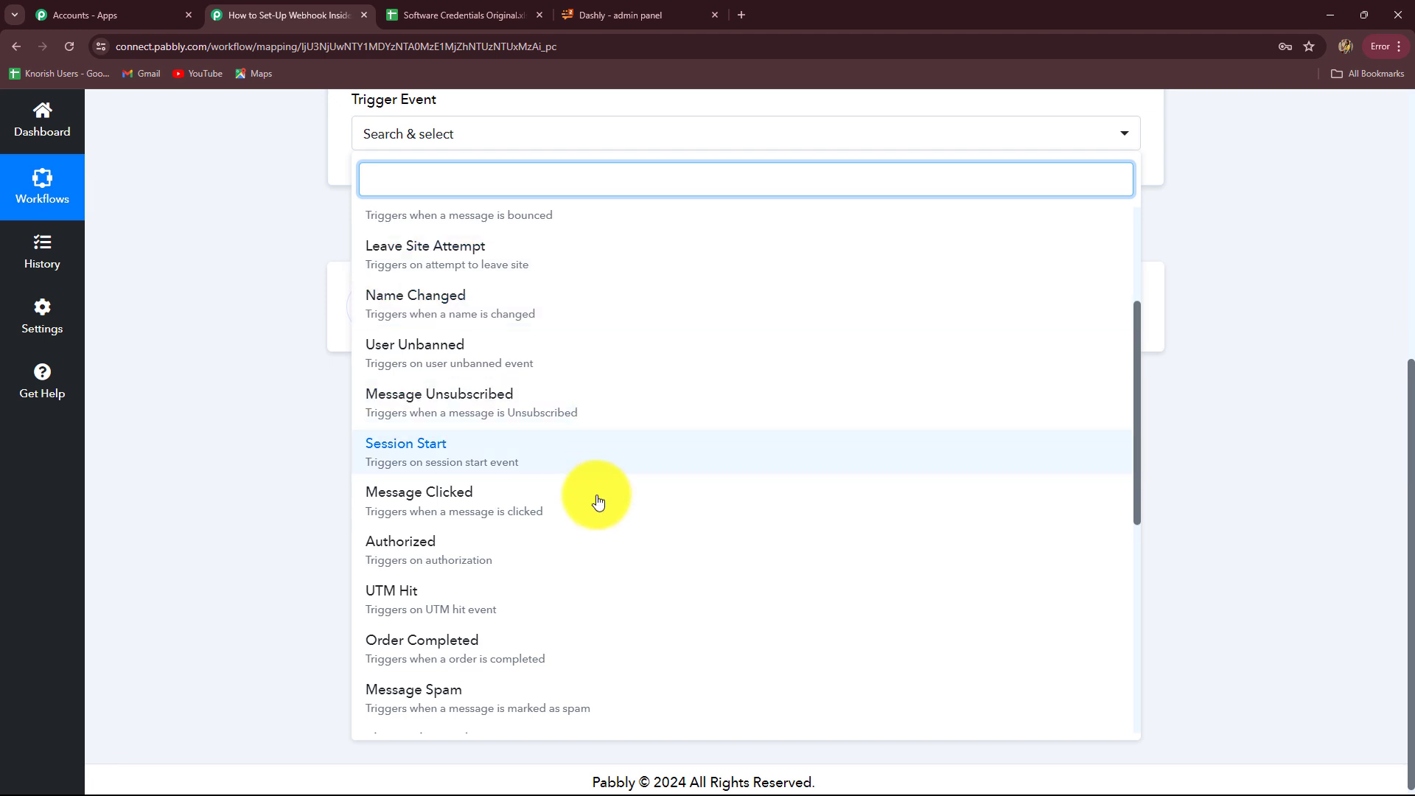
pyautogui.scroll(3, 430, 212)
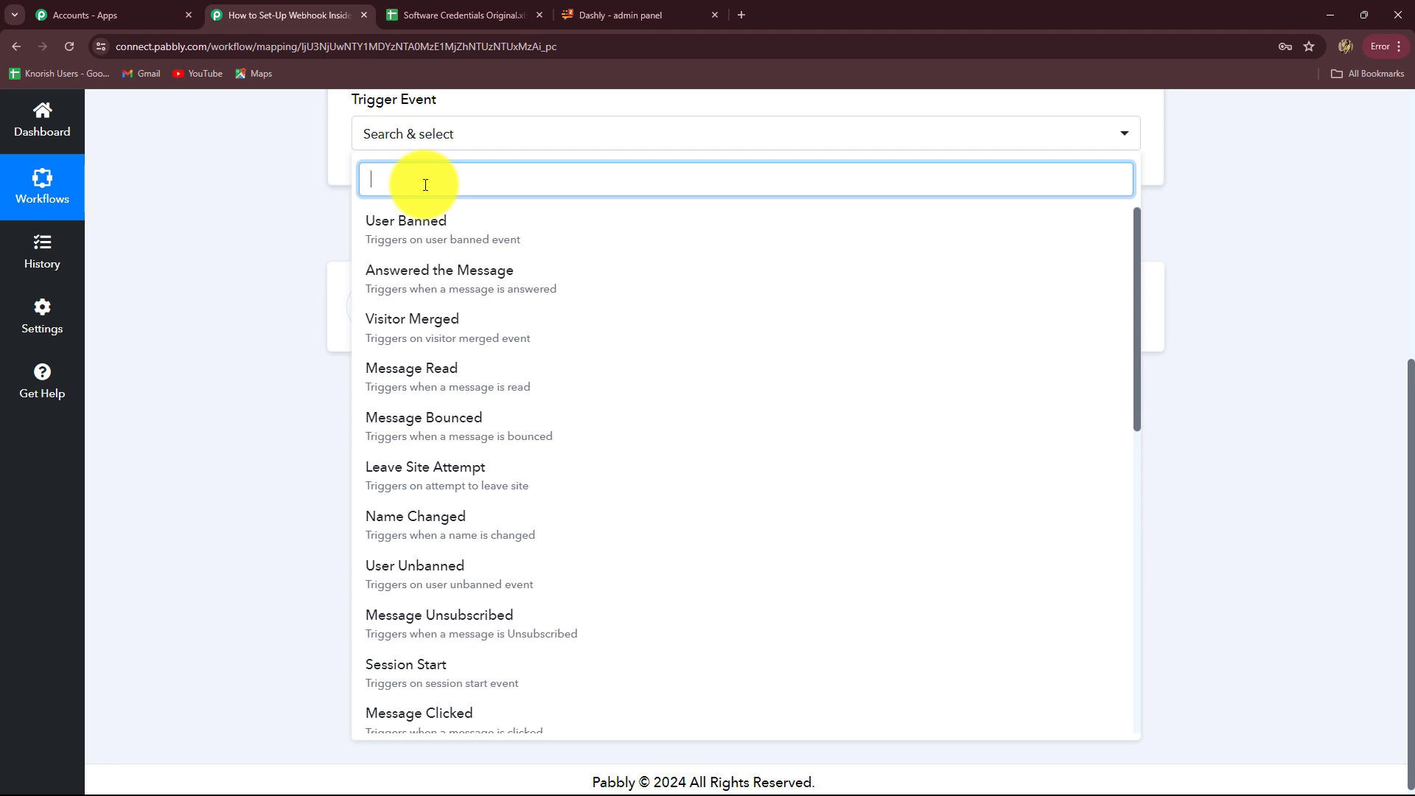
pyautogui.write('User')
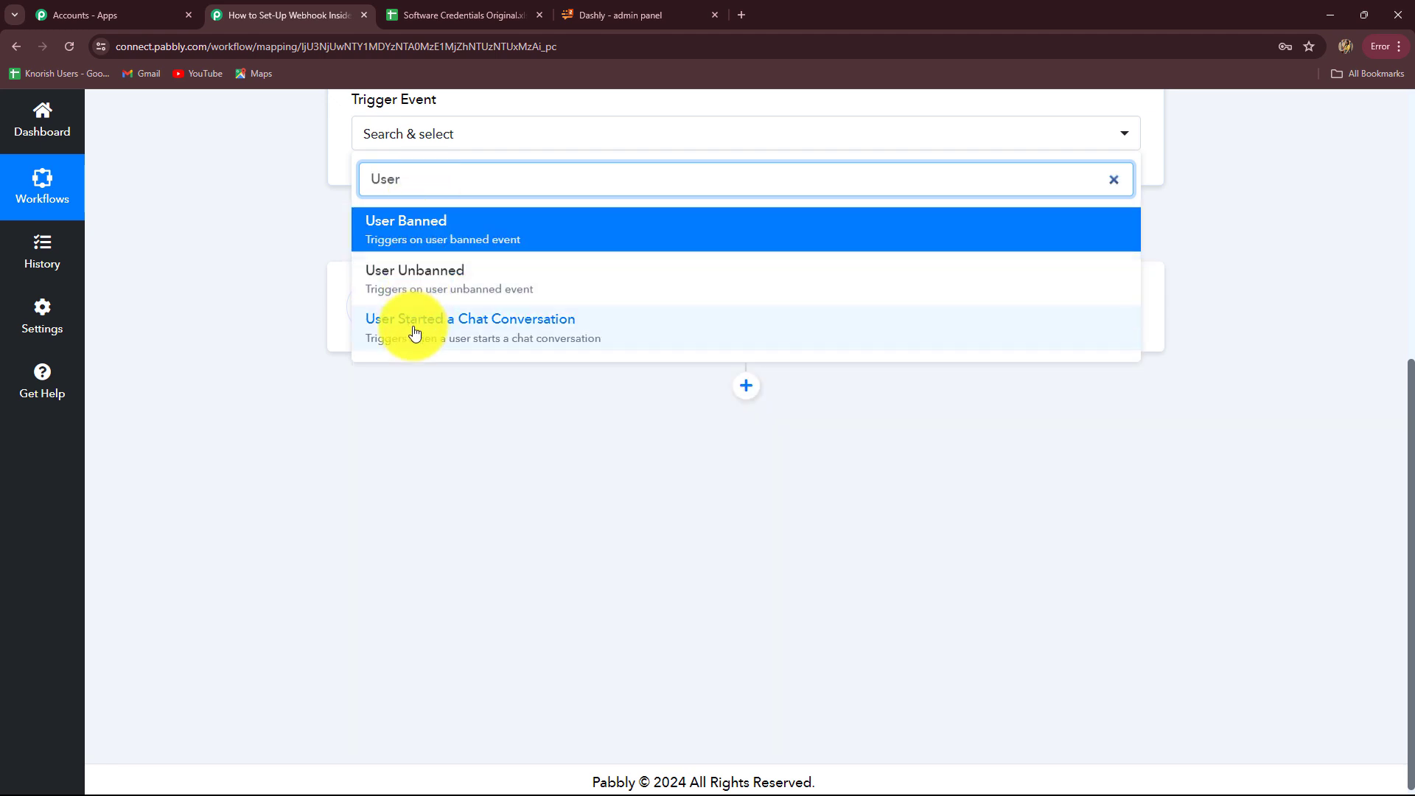
pyautogui.click(524, 339)
# Copy the trigger's webhook URL so Pabbly awaits a response, then go to the Dashly tab.
pyautogui.scroll(4, 321, 367)
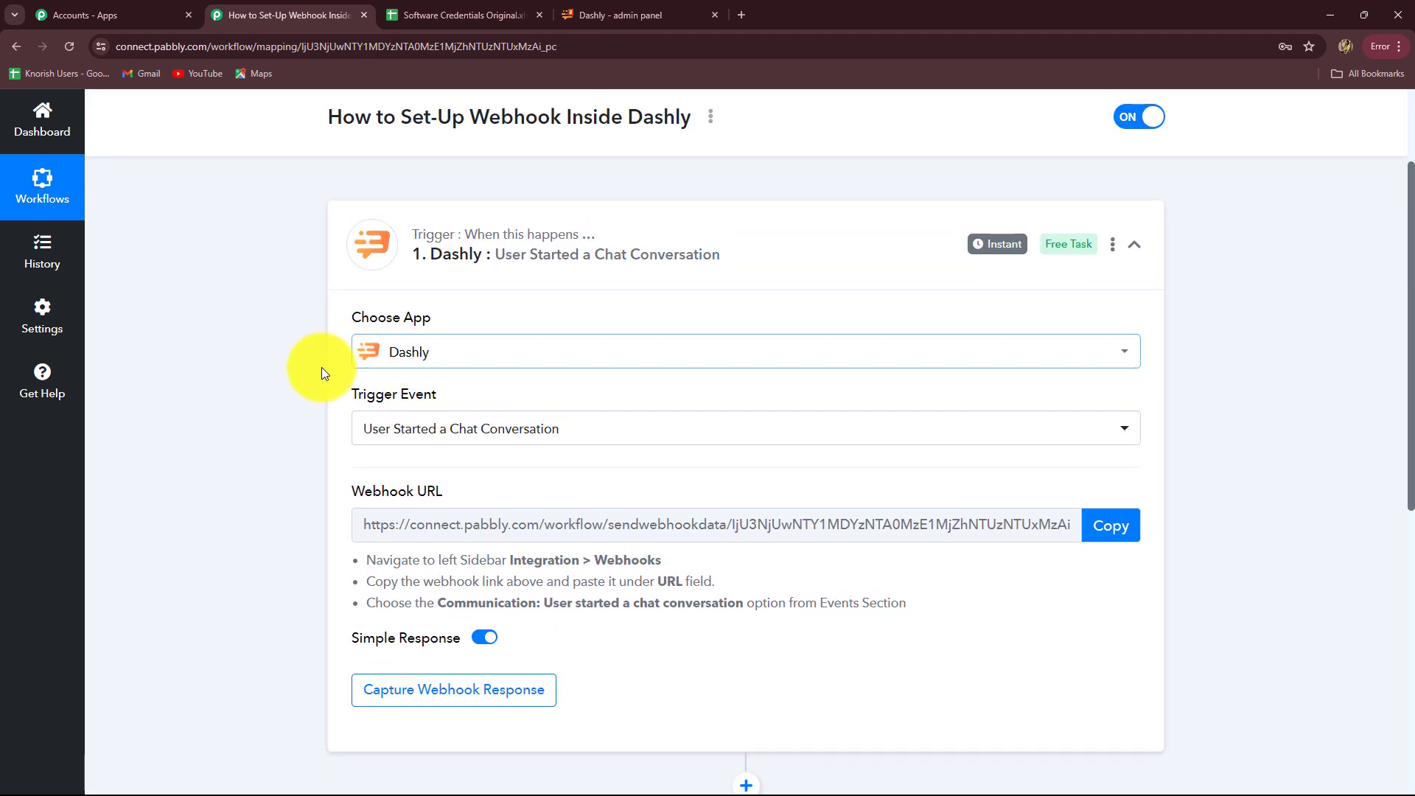
pyautogui.scroll(-2, 327, 497)
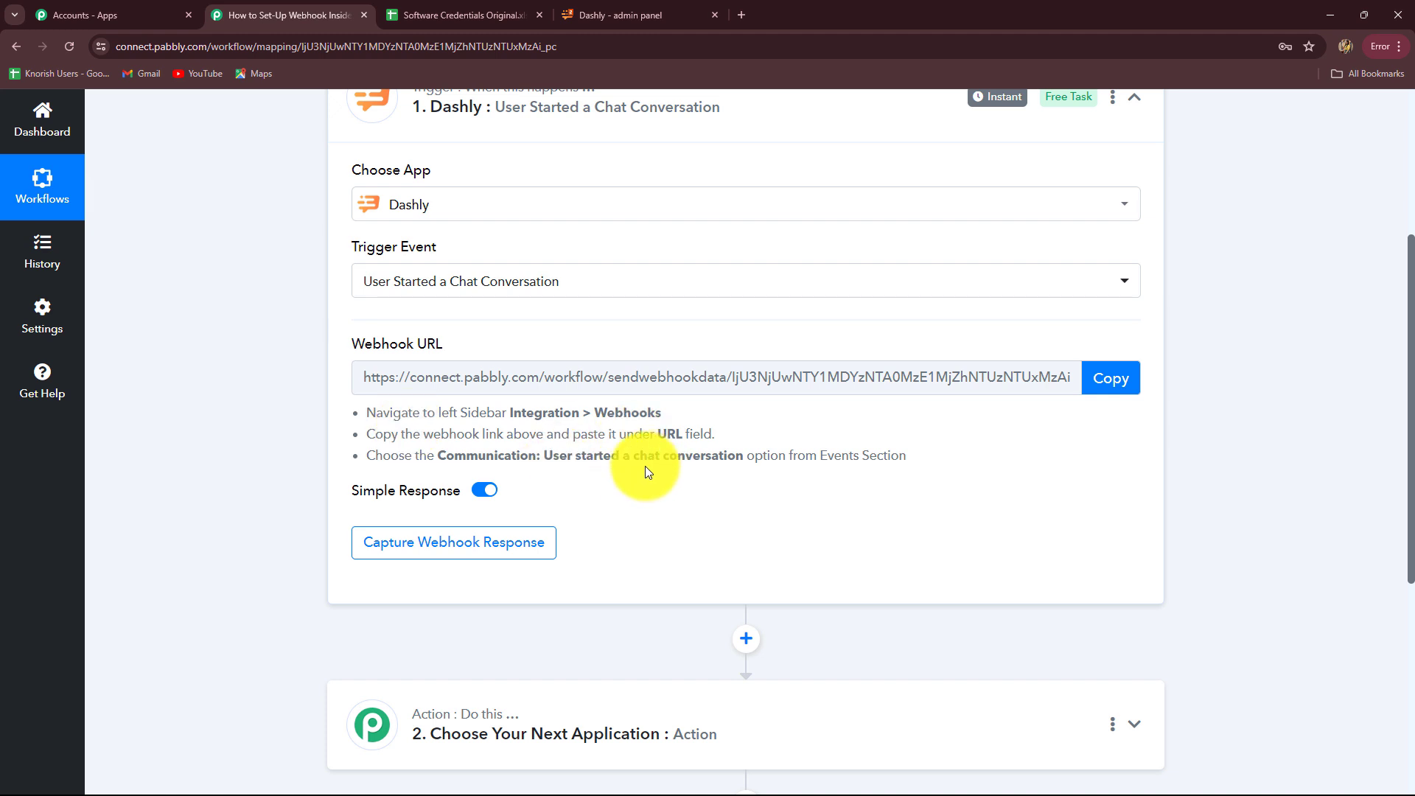
pyautogui.moveTo(367, 413); pyautogui.dragTo(869, 476)
pyautogui.click(655, 429)
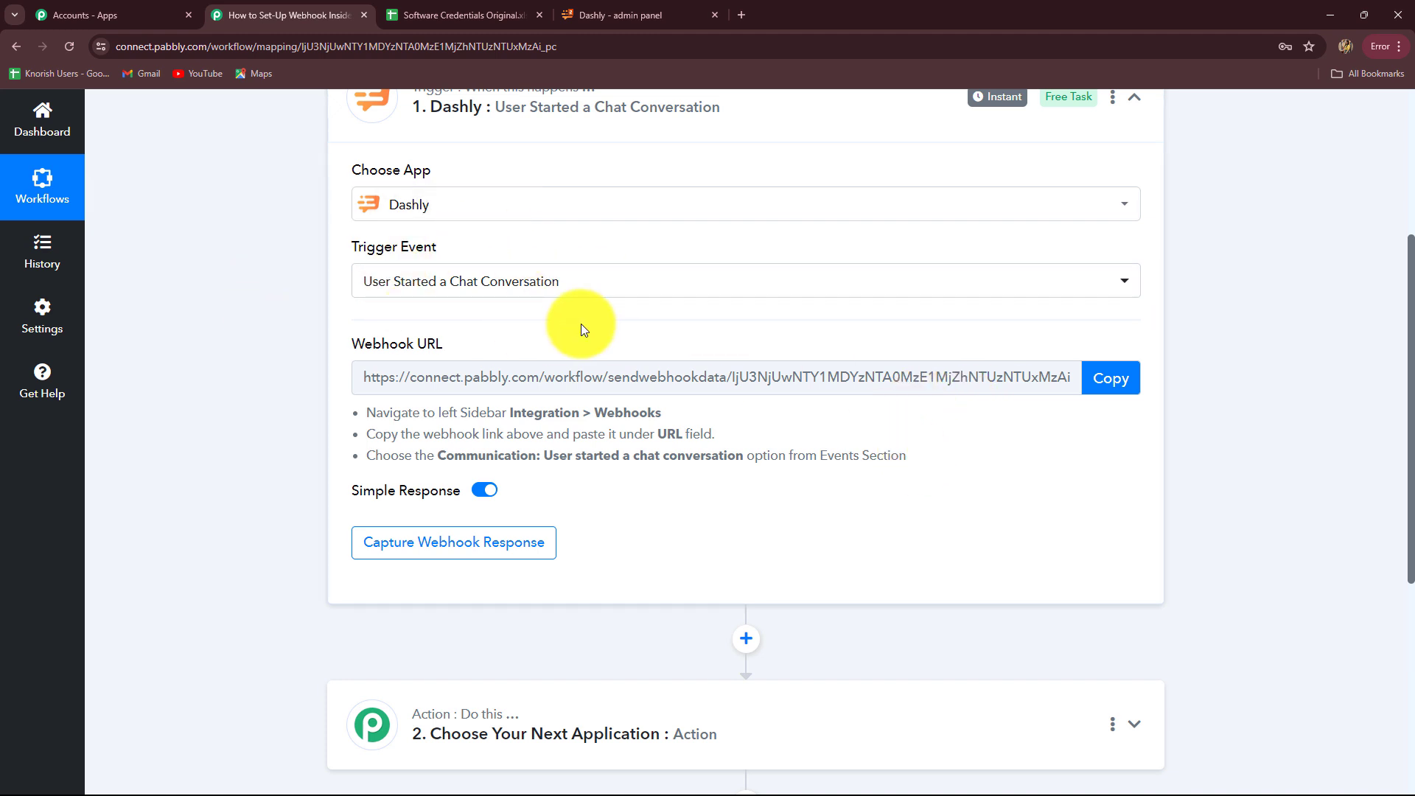
pyautogui.click(1112, 378)
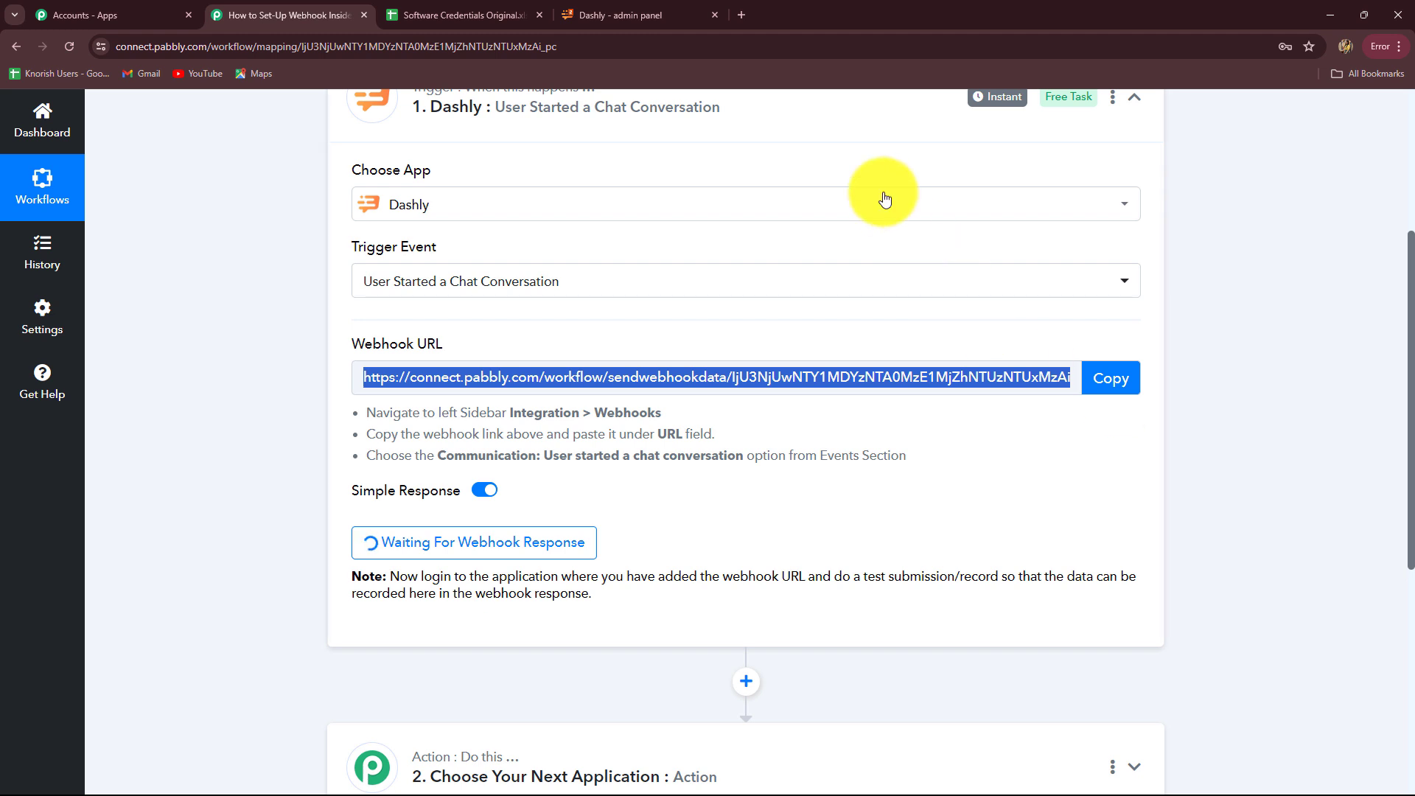
pyautogui.click(650, 11)
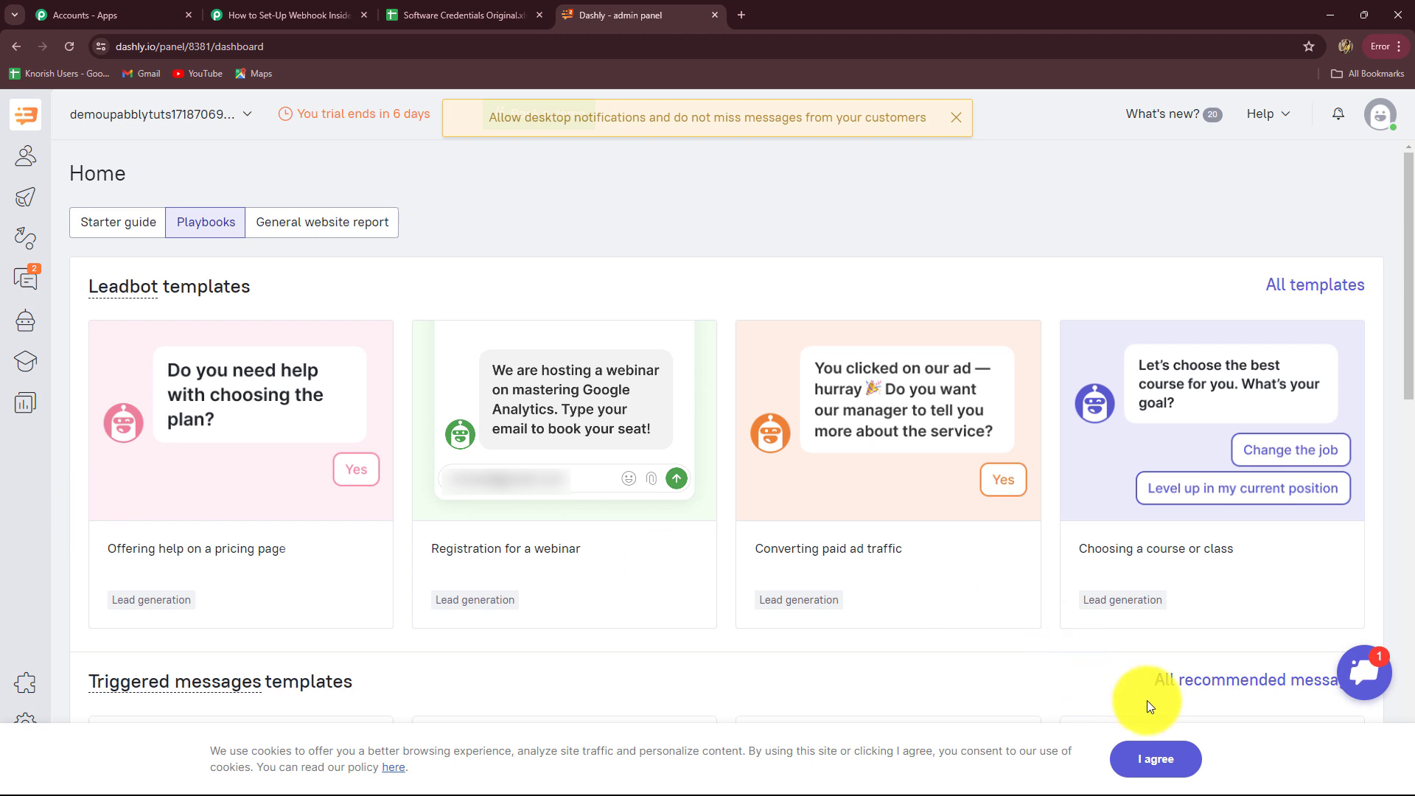
# Accept Dashly's cookie notice and open the Webhooks integration under Integrations.
pyautogui.click(1155, 759)
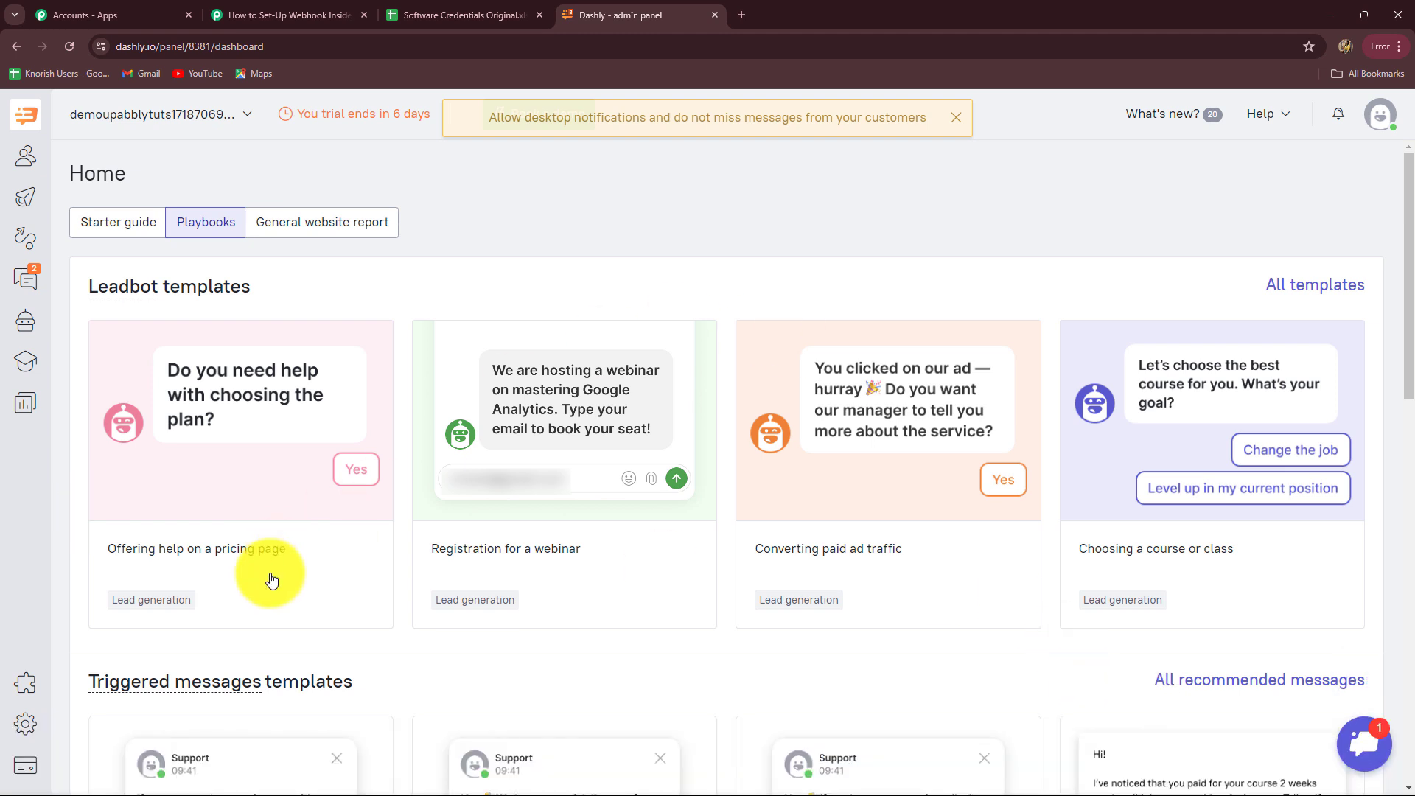
pyautogui.click(26, 685)
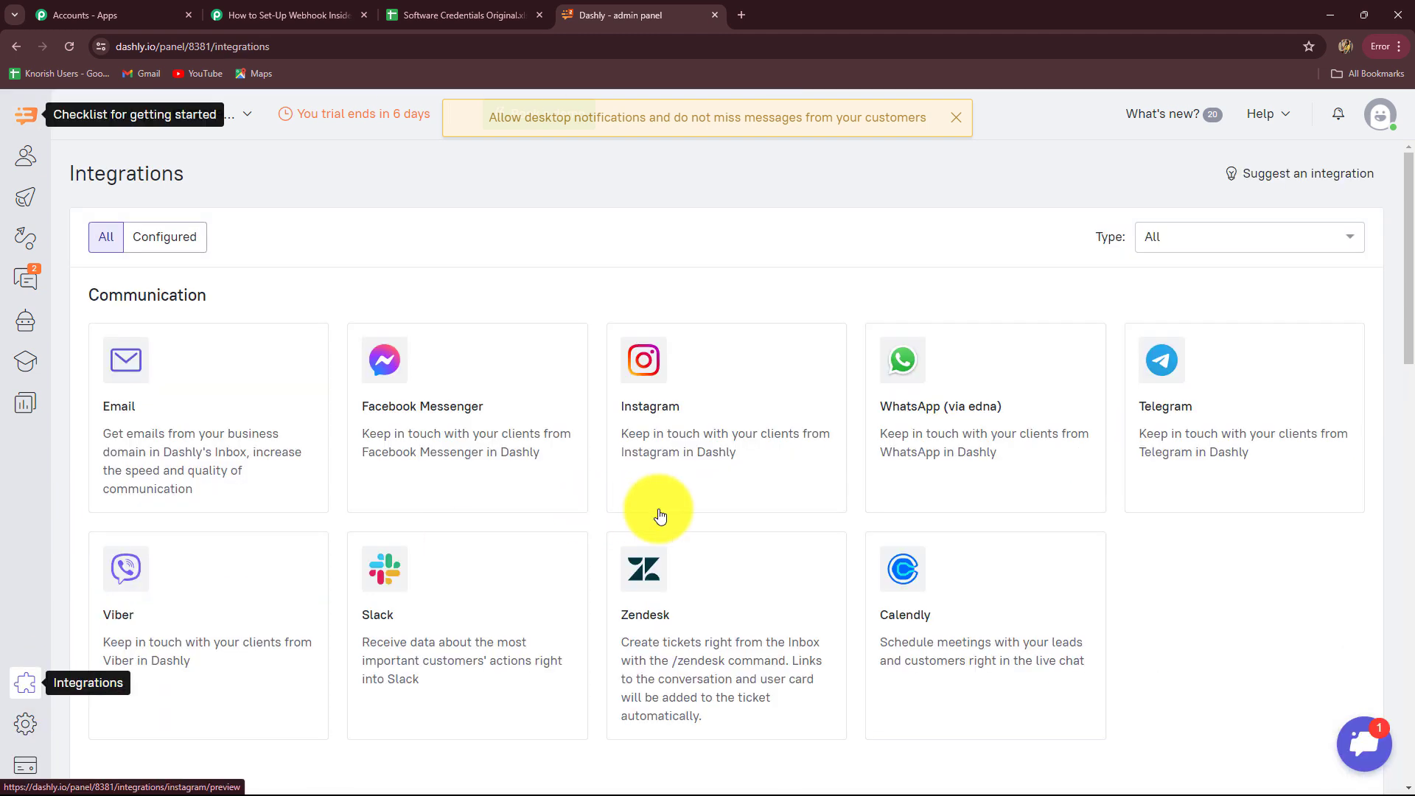
pyautogui.scroll(-10, 1129, 515)
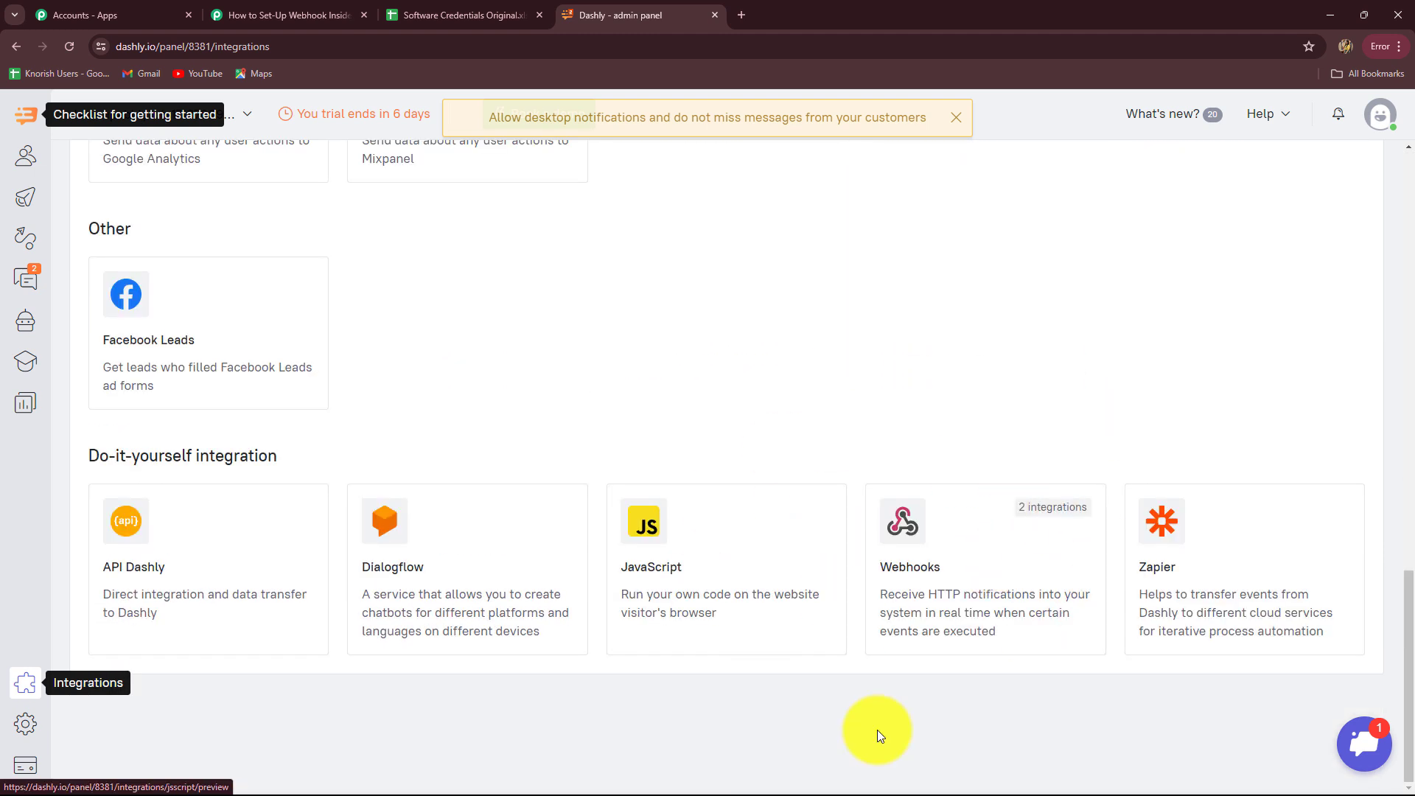
pyautogui.click(1006, 538)
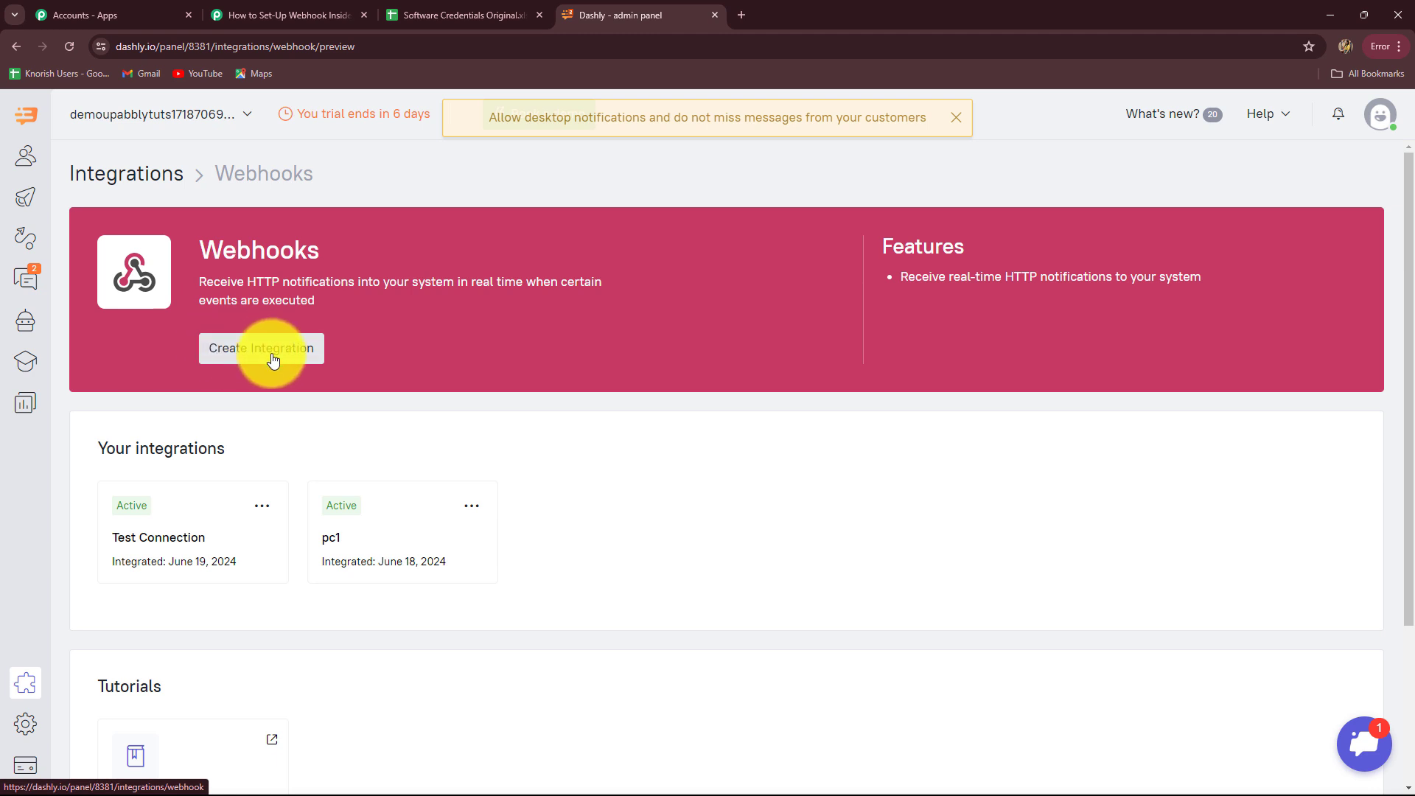
# Create a new webhook integration and paste the Pabbly webhook URL into its URL field.
pyautogui.click(233, 353)
pyautogui.scroll(-2, 272, 444)
pyautogui.scroll(-2, 272, 443)
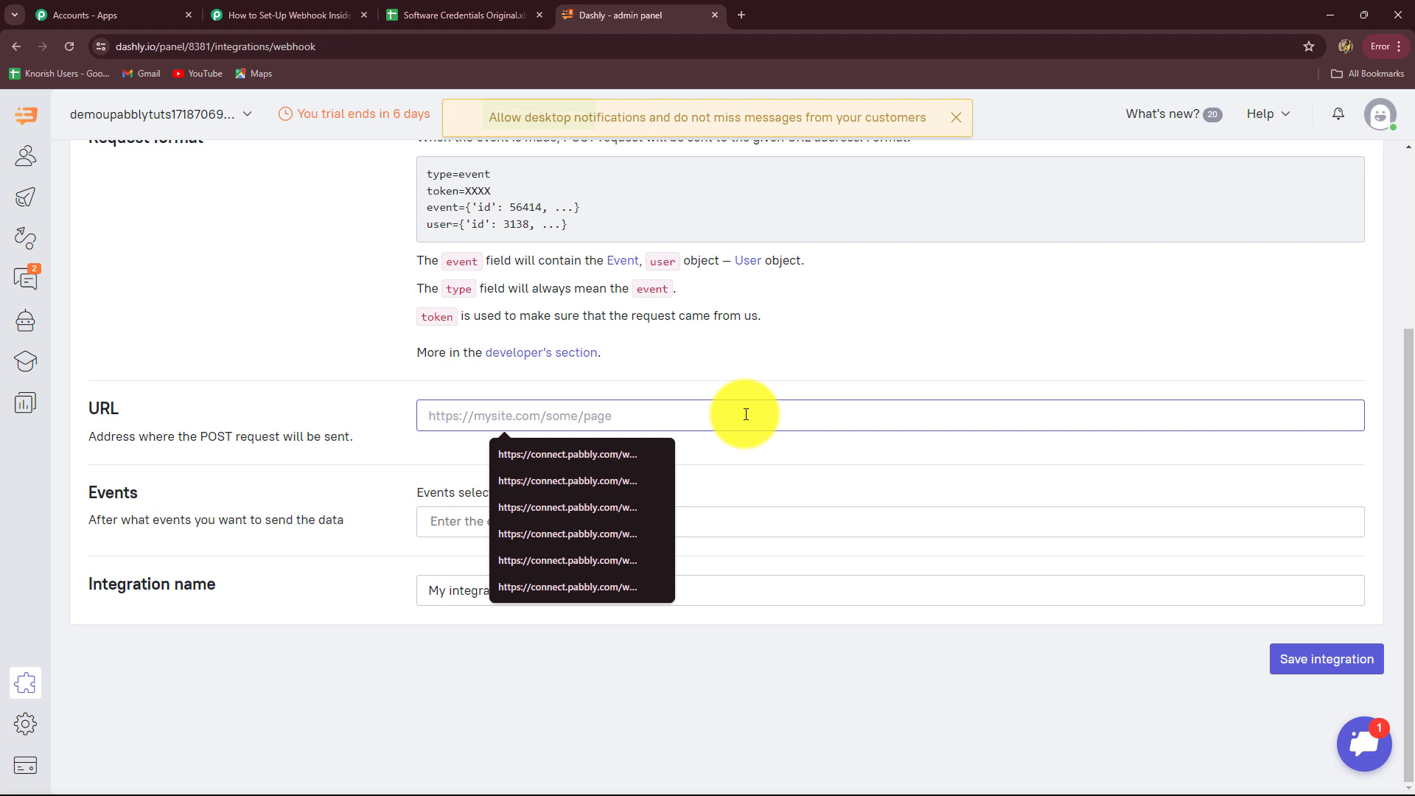
pyautogui.hotkey('ctrl', 'v')
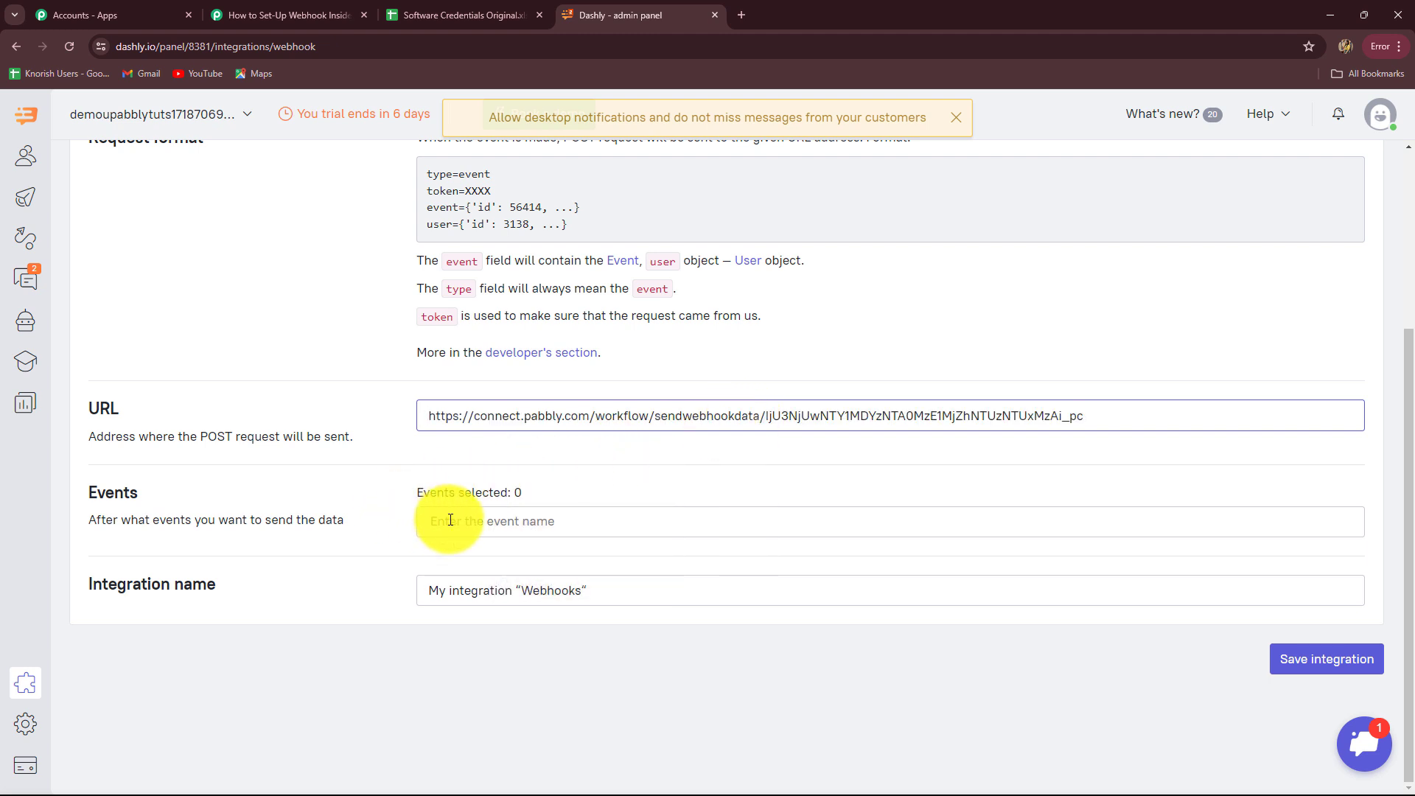
pyautogui.click(281, 15)
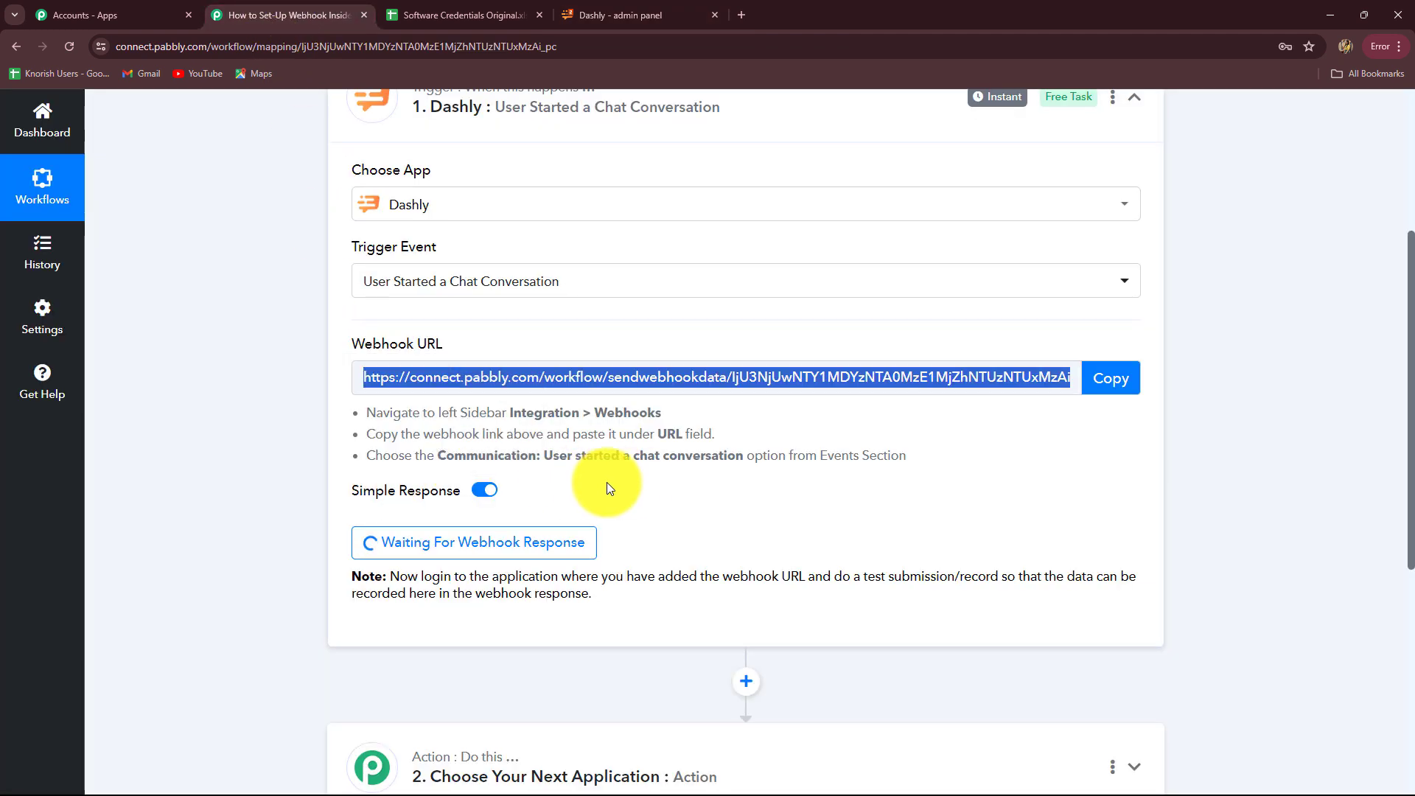
pyautogui.click(572, 16)
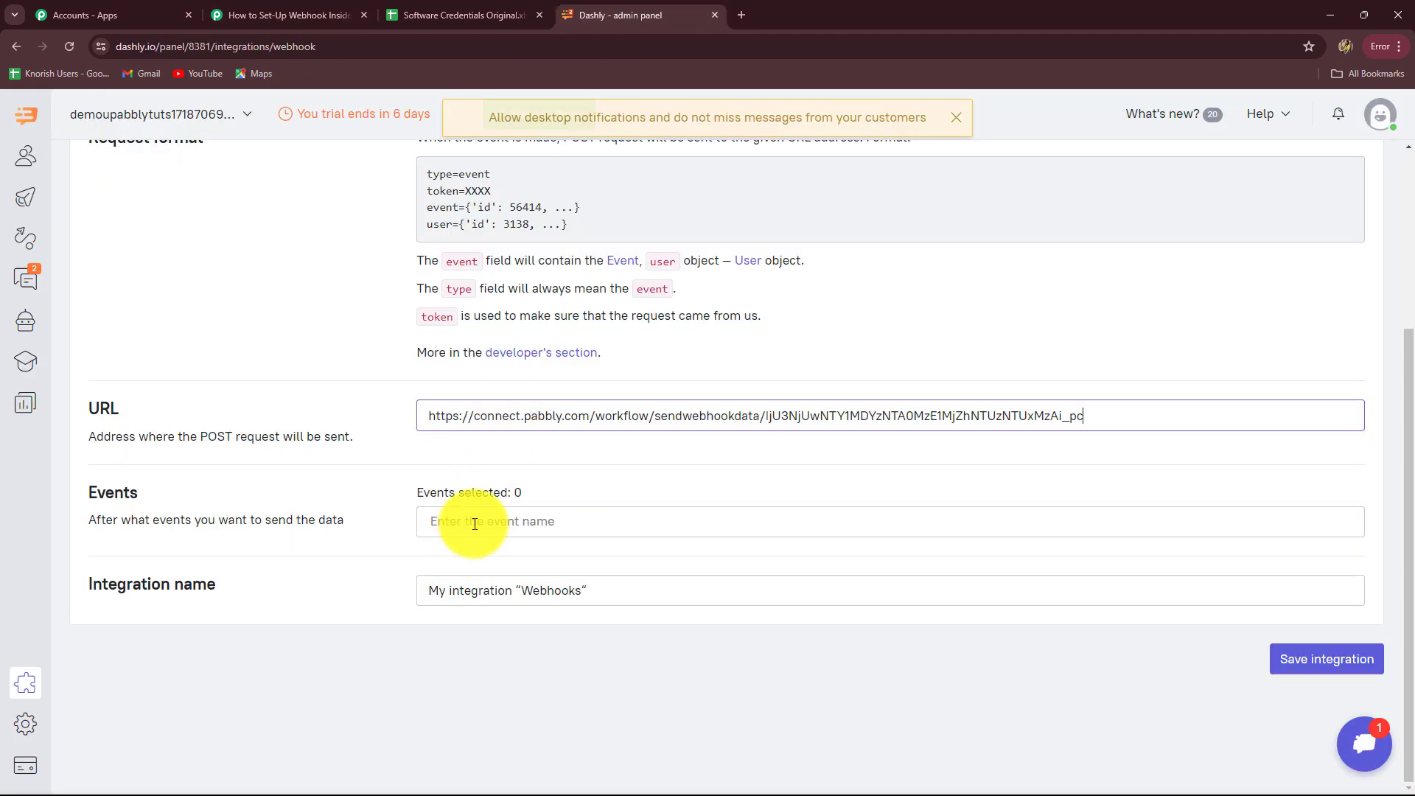
# Set the webhook's event to 'User started a chat conversation'.
pyautogui.click(544, 519)
pyautogui.write('cha')
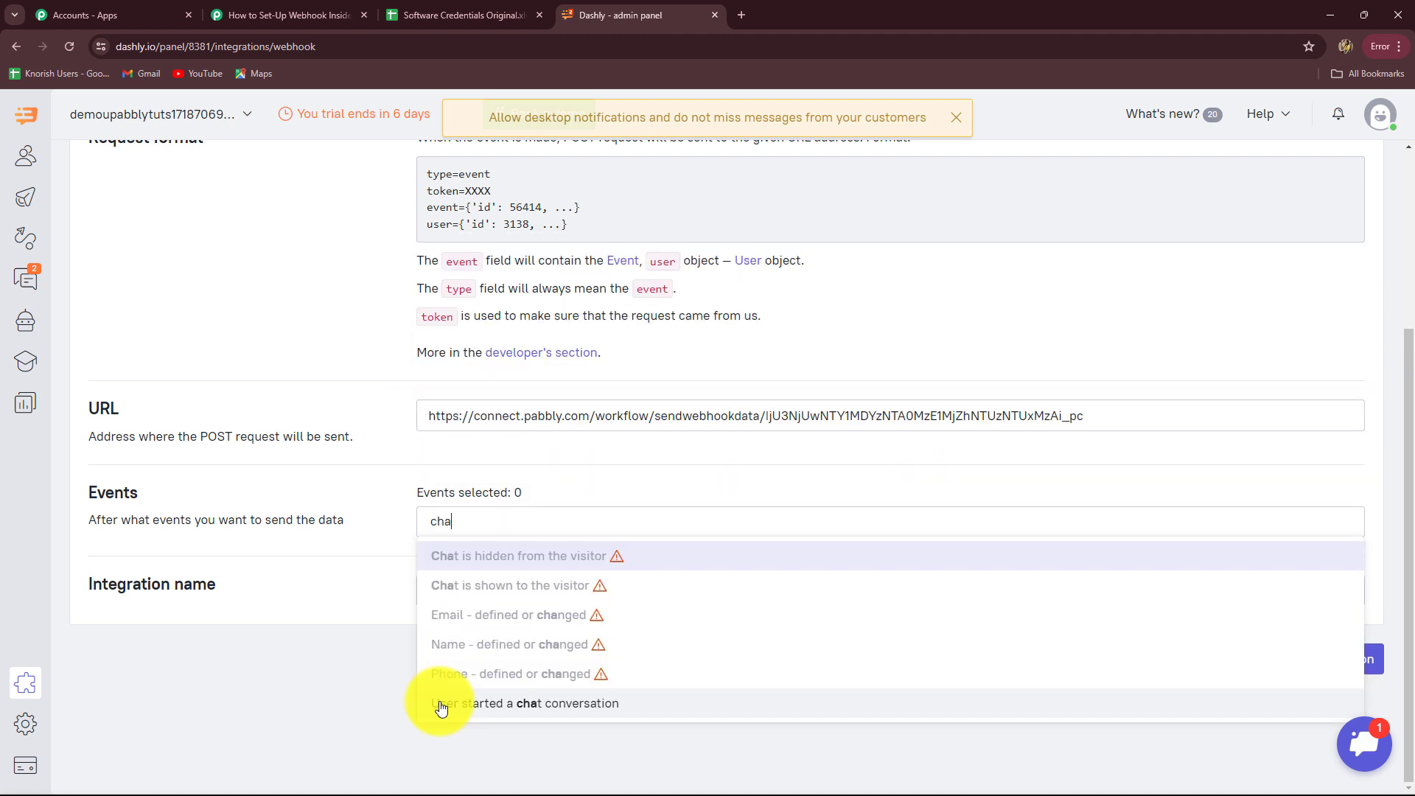
pyautogui.click(603, 706)
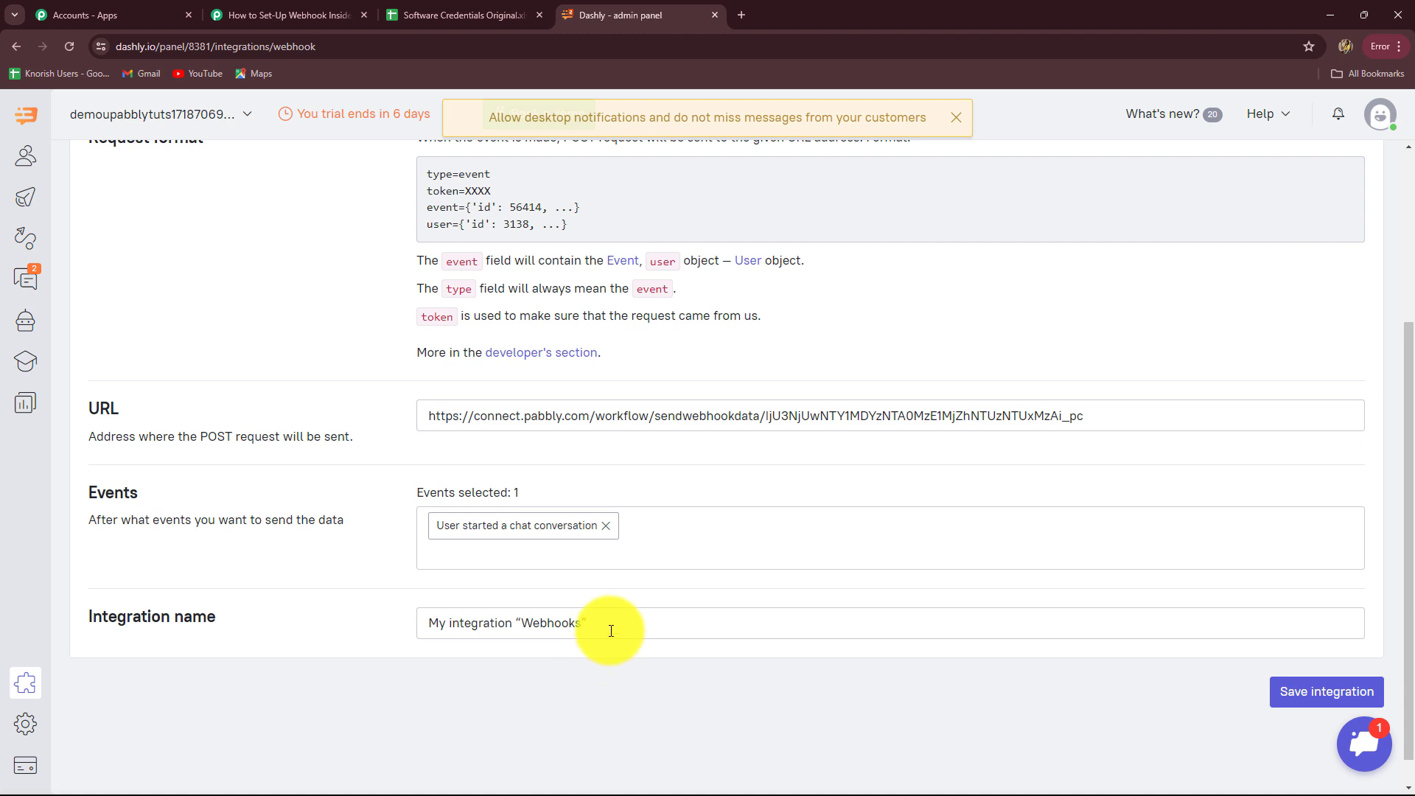
# Rename the integration to 'New Message Received', save it, and return to the Pabbly workflow.
pyautogui.moveTo(611, 631); pyautogui.dragTo(361, 627)
pyautogui.press('BackSpace')
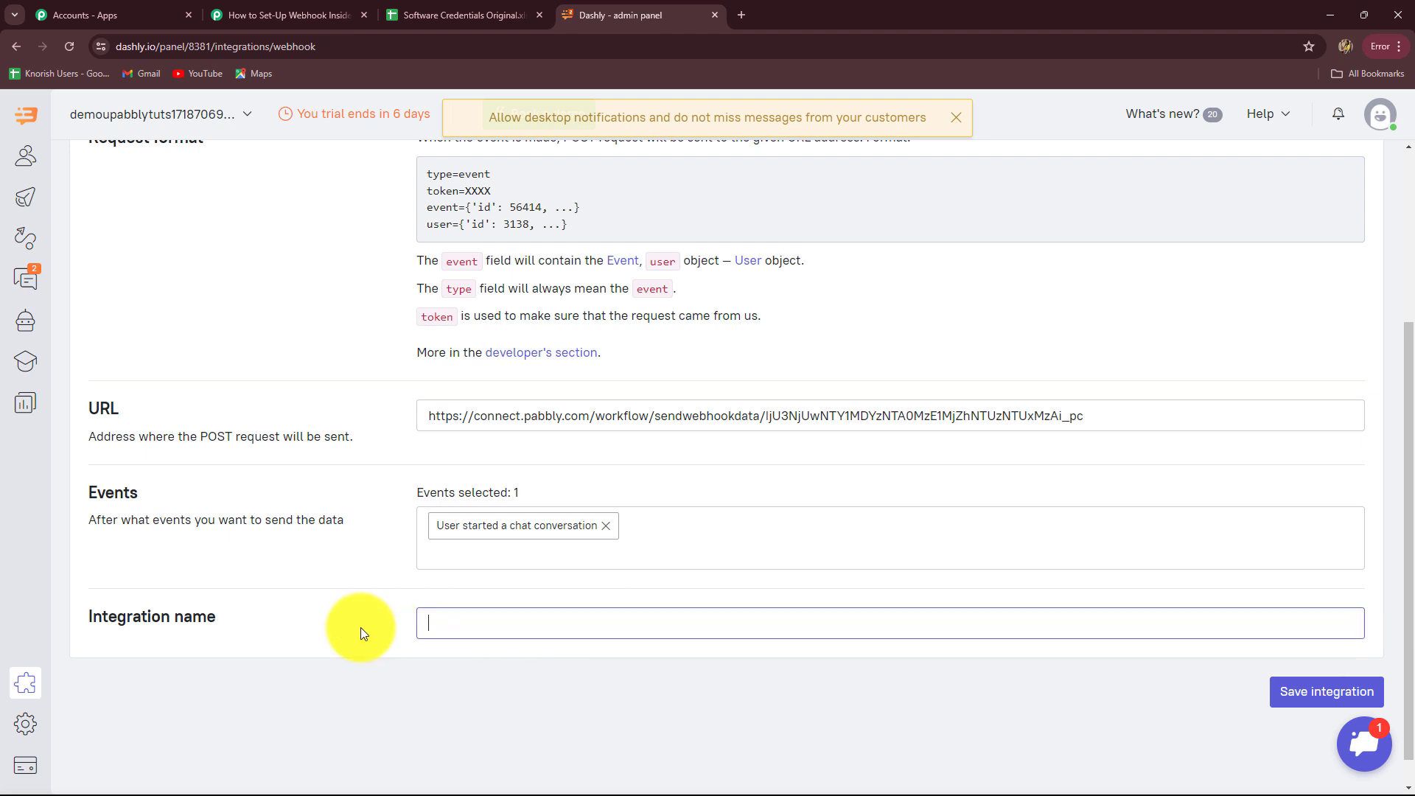
pyautogui.write('New Message Received')
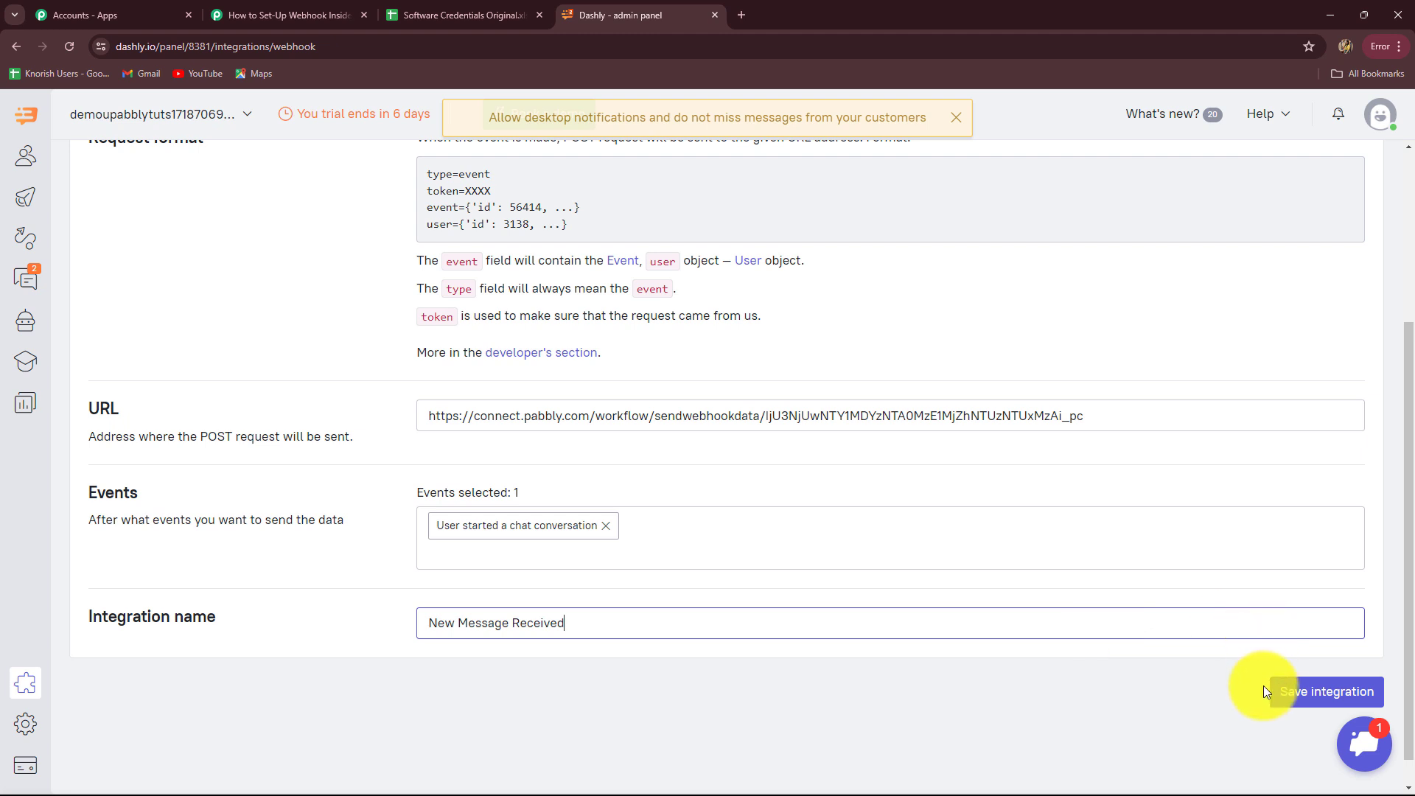
pyautogui.click(1286, 693)
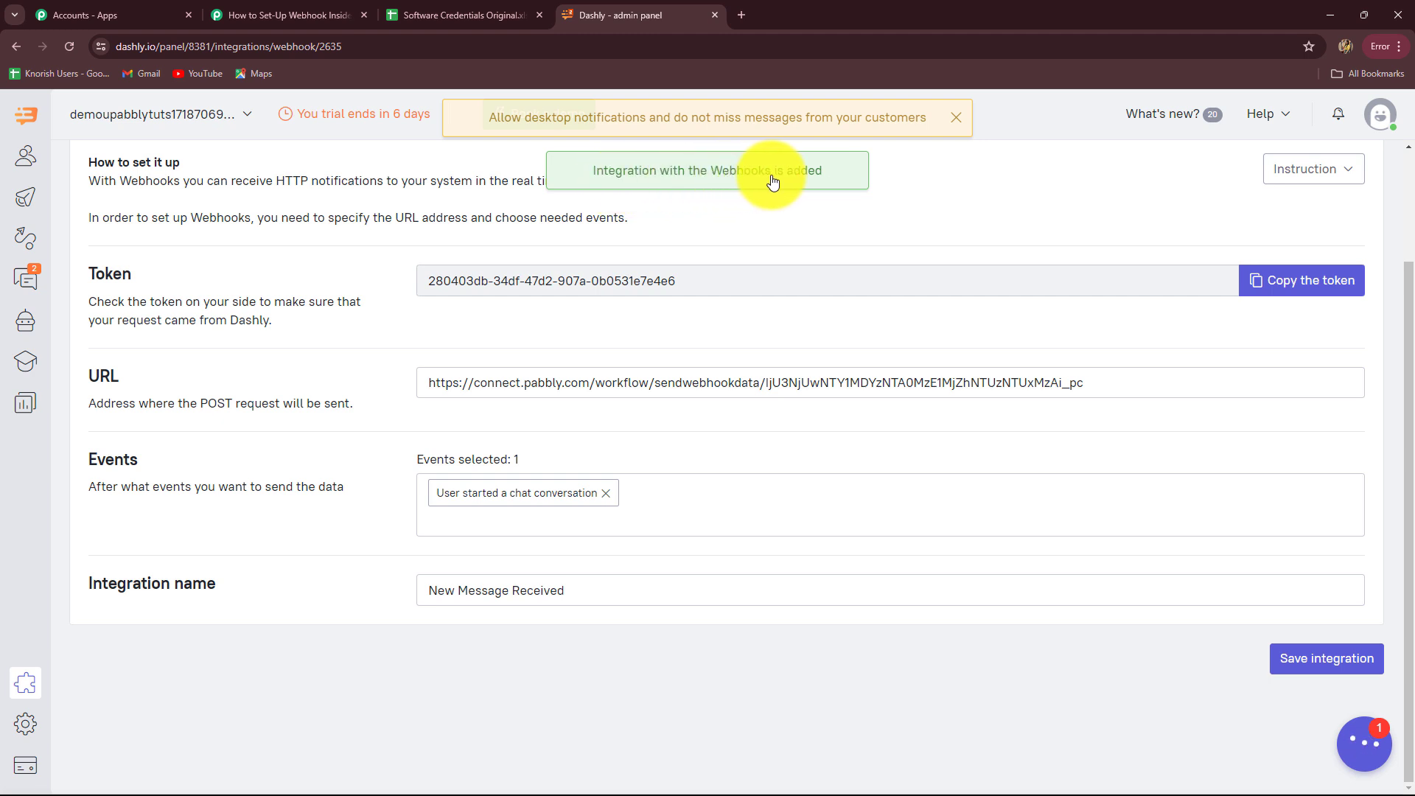
pyautogui.scroll(2, 263, 180)
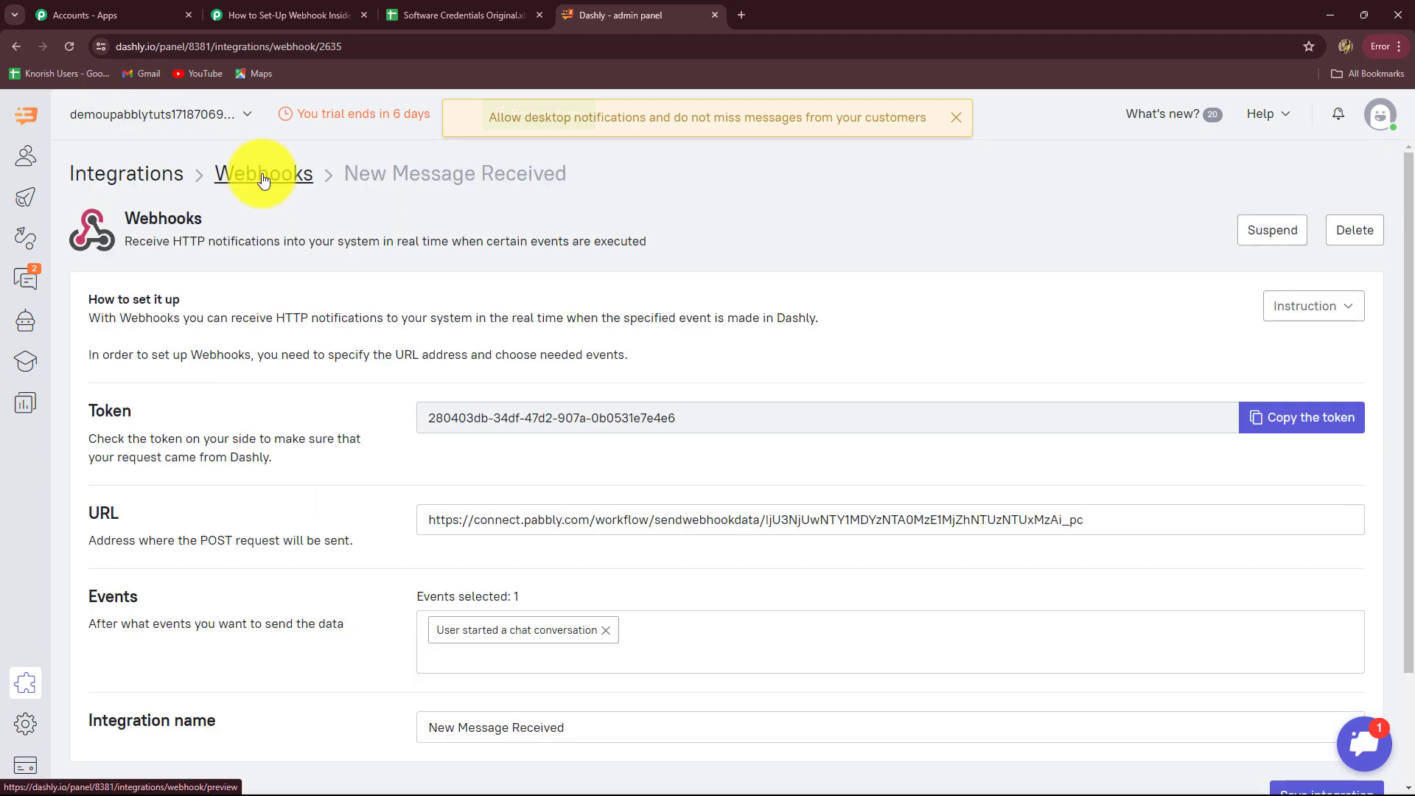
pyautogui.click(263, 176)
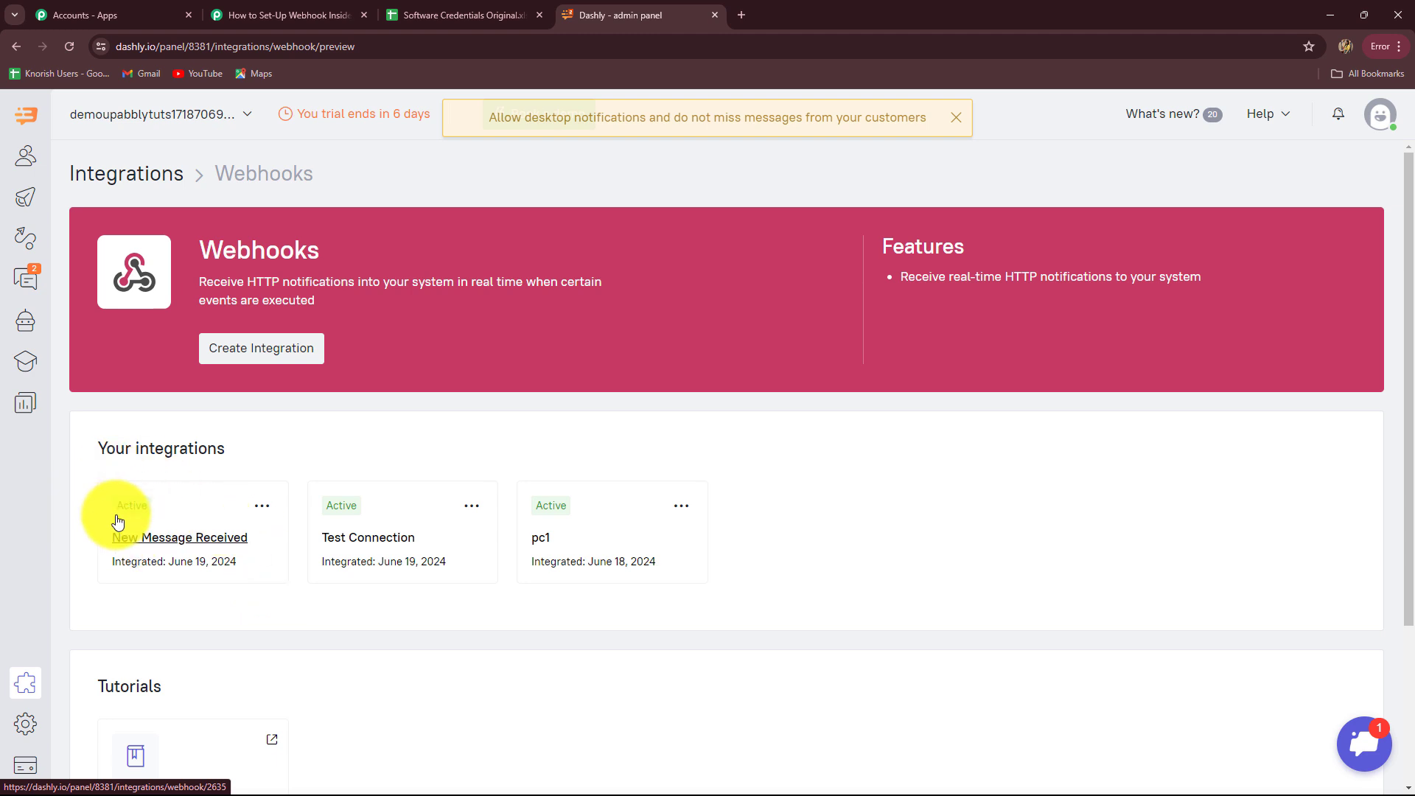
pyautogui.click(298, 11)
pyautogui.scroll(-3, 1107, 402)
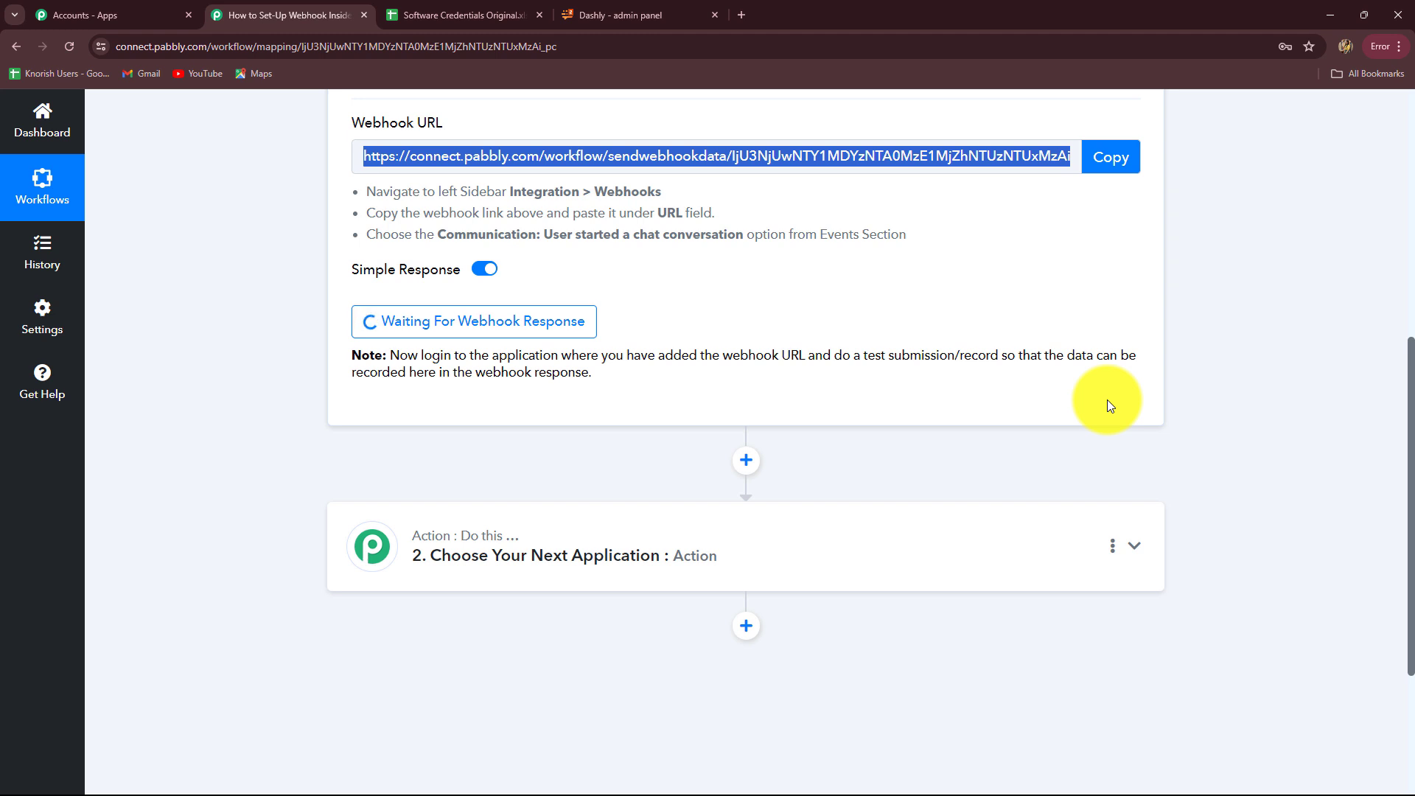
# Check the Dashly trigger settings, still waiting for a webhook response.
pyautogui.scroll(3, 1029, 361)
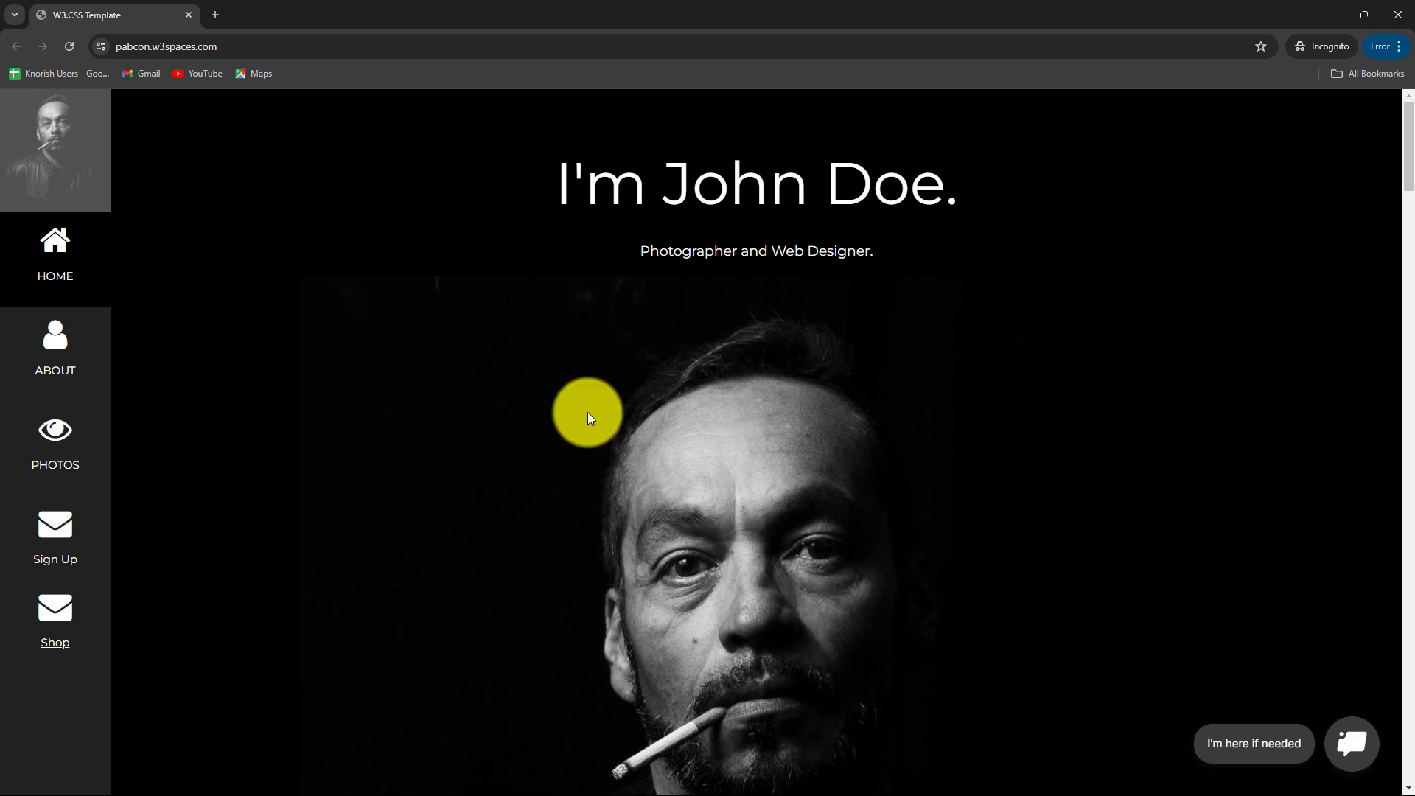
# Open the Dashly chat widget on the test website and send 'This is a test message.'.
pyautogui.click(1360, 750)
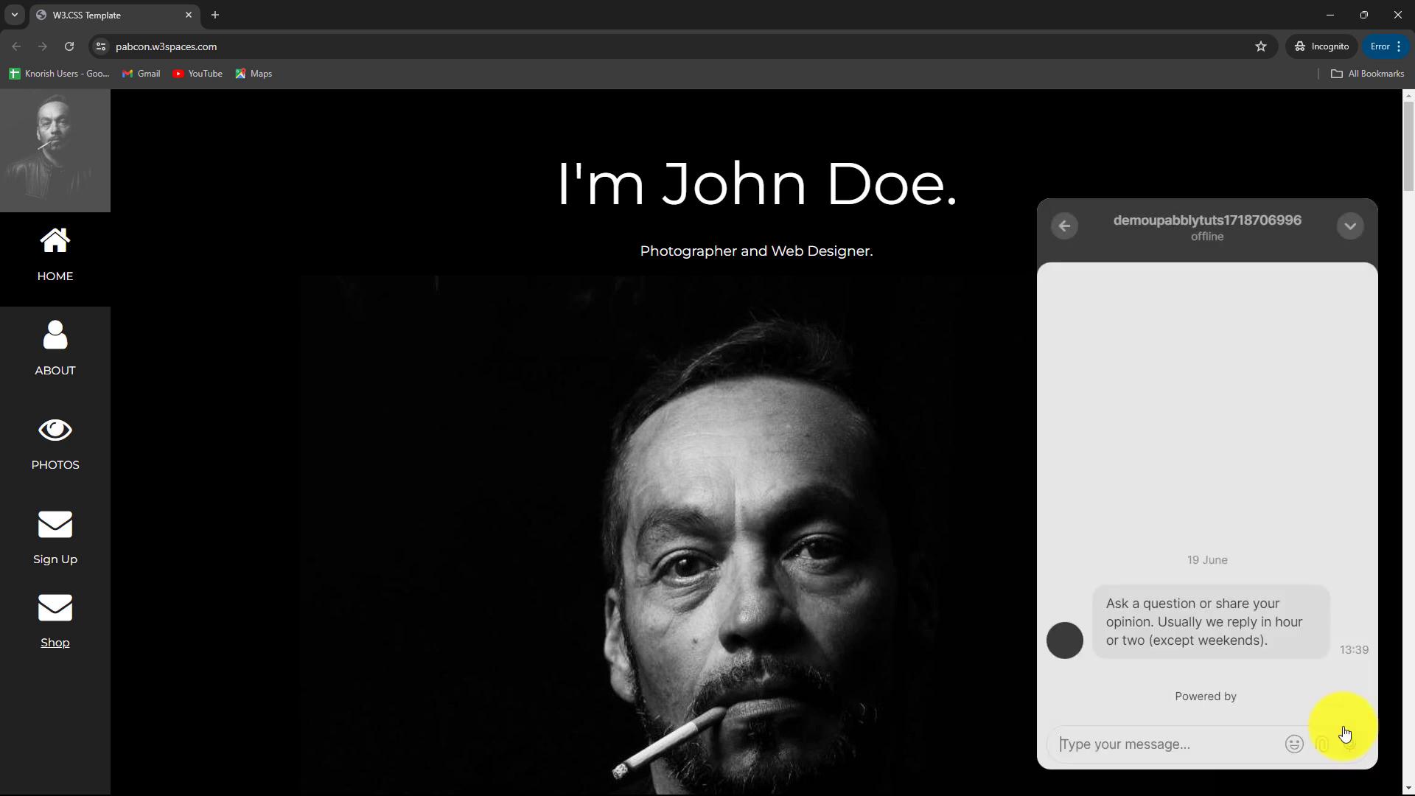
pyautogui.click(1105, 732)
pyautogui.write('T')
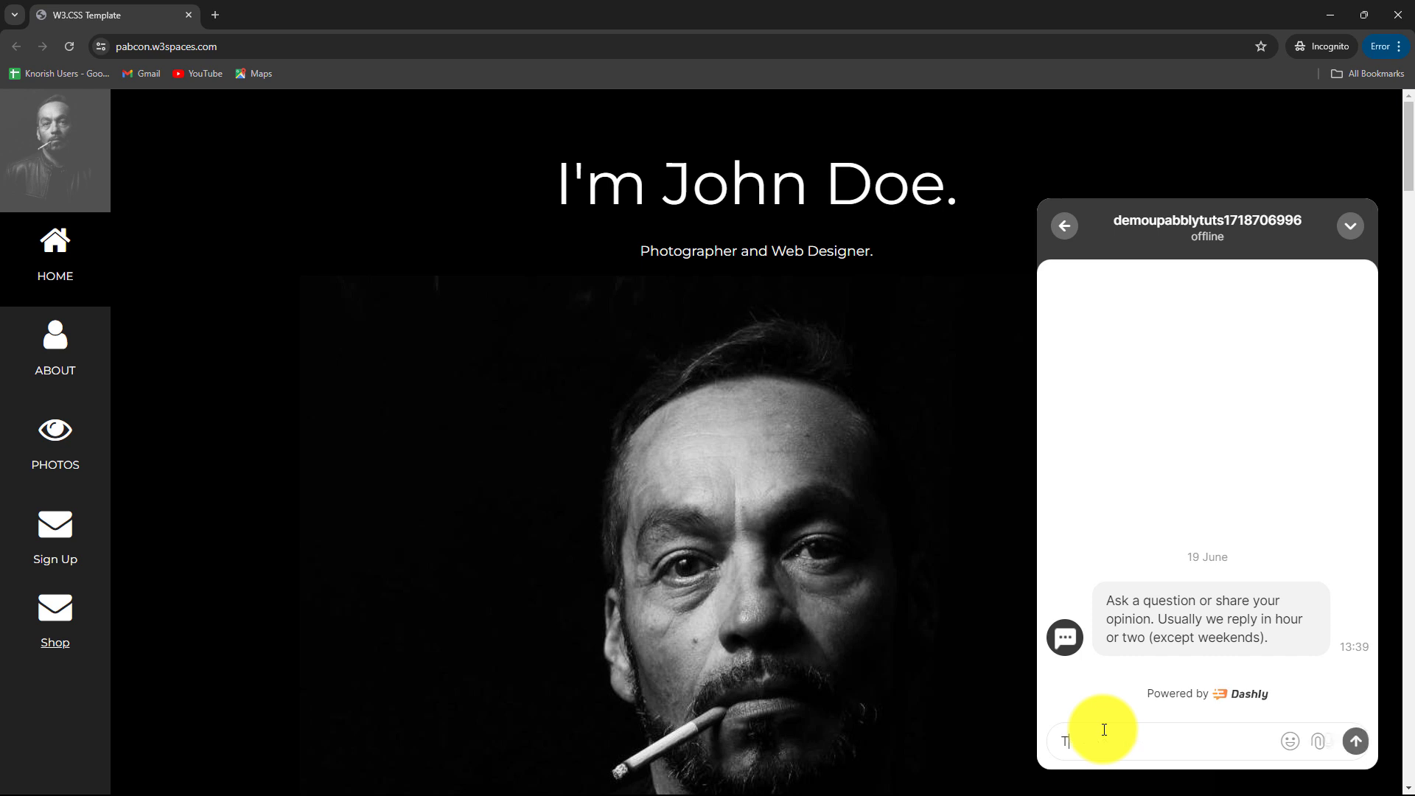
pyautogui.write('his is a test message.')
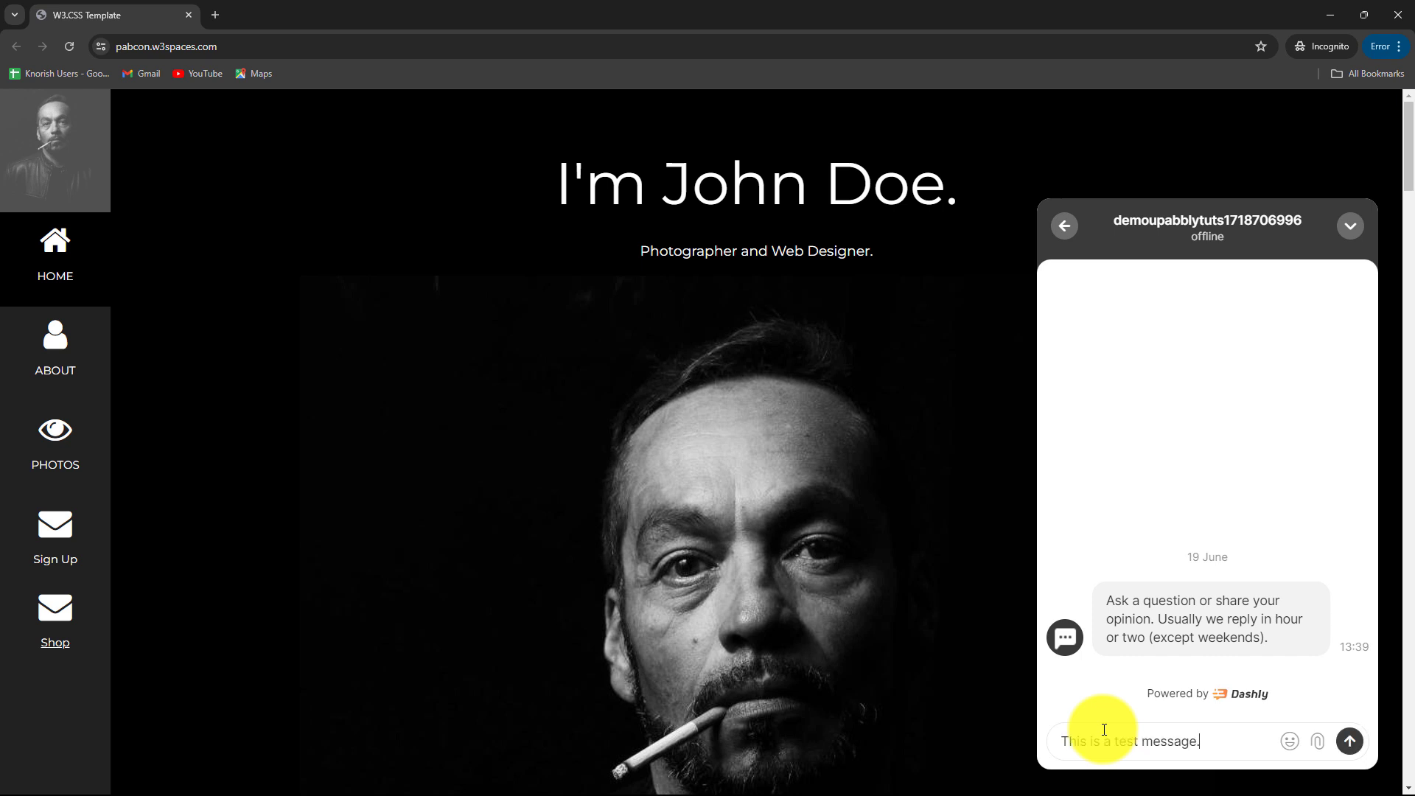
pyautogui.click(1351, 743)
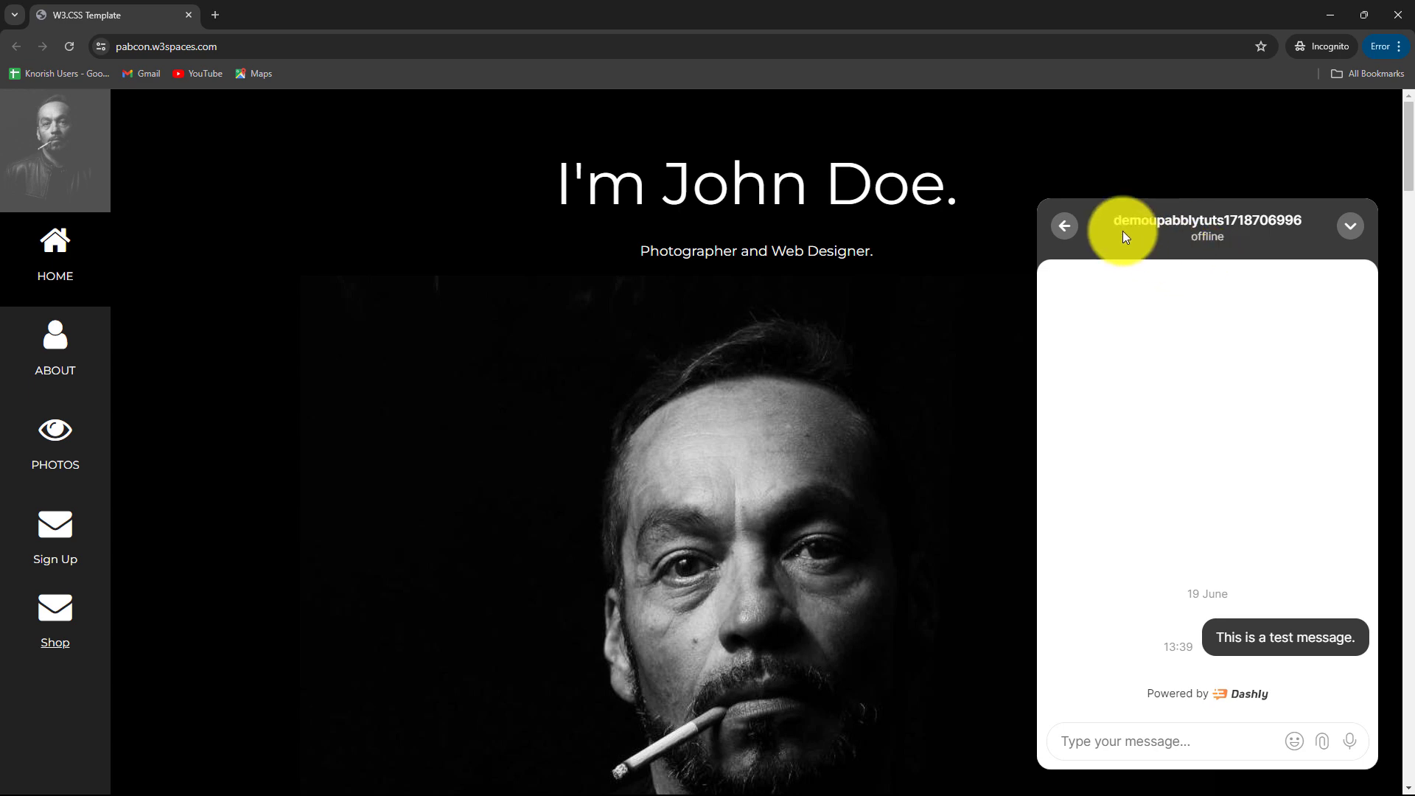
pyautogui.hotkey('alt', 'Tab')
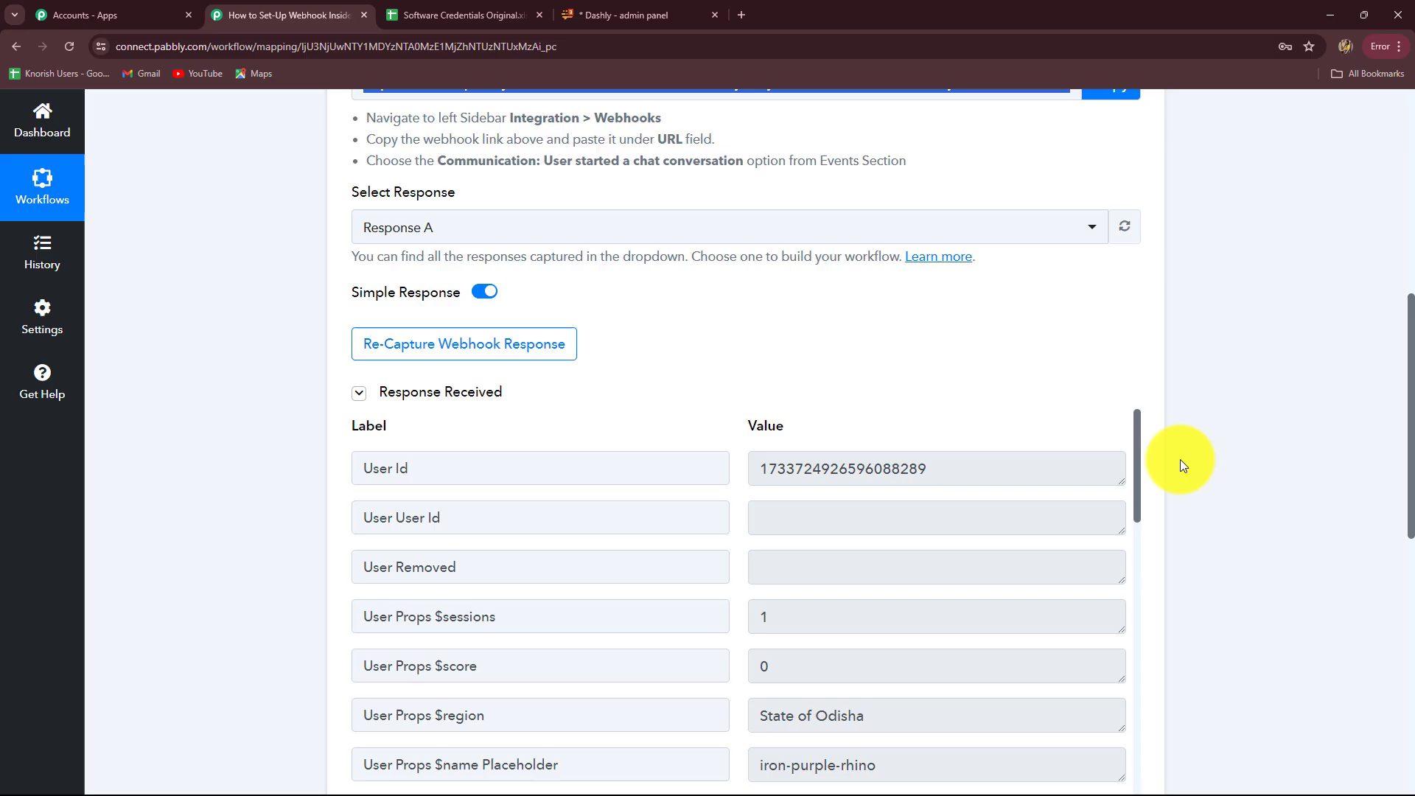
pyautogui.scroll(-4, 1180, 459)
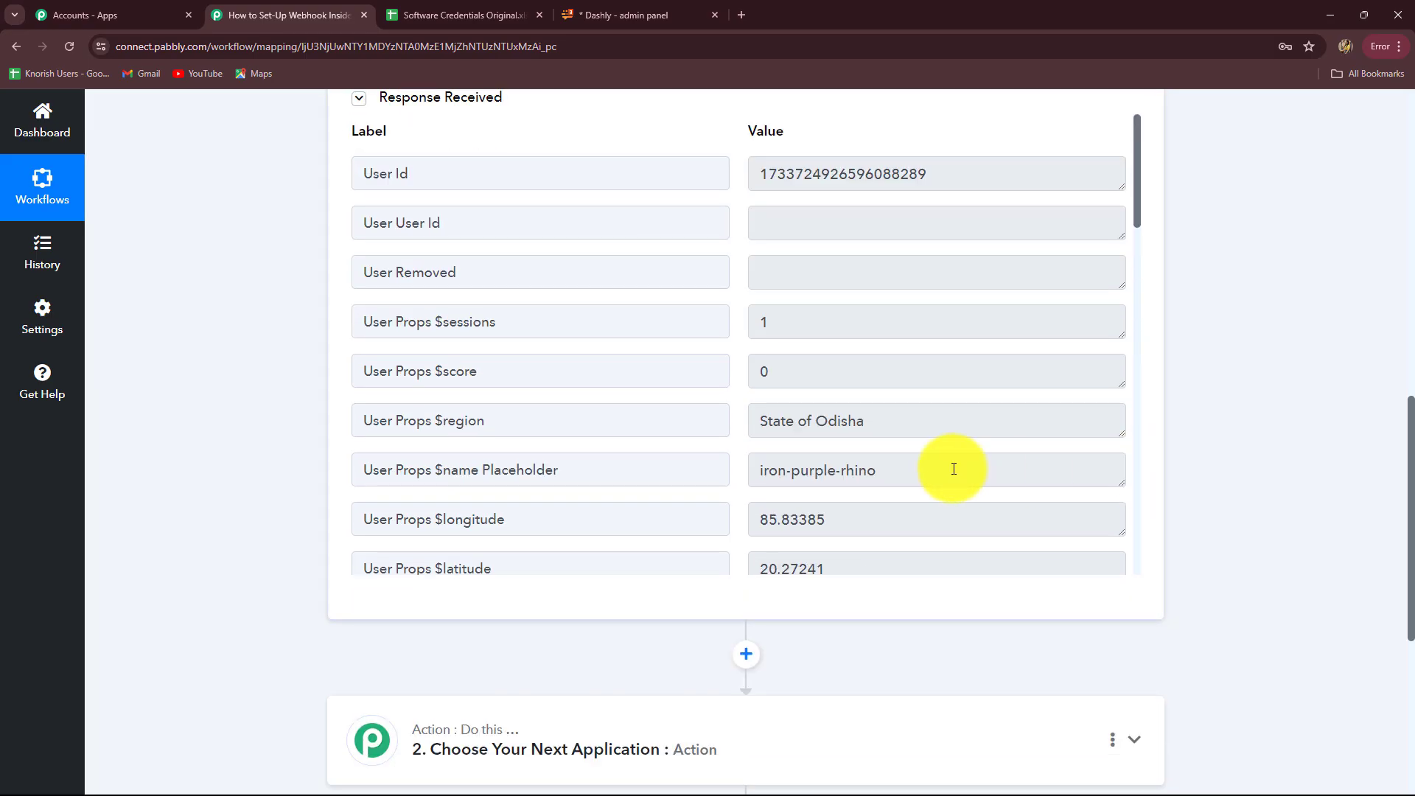
pyautogui.scroll(3, 954, 469)
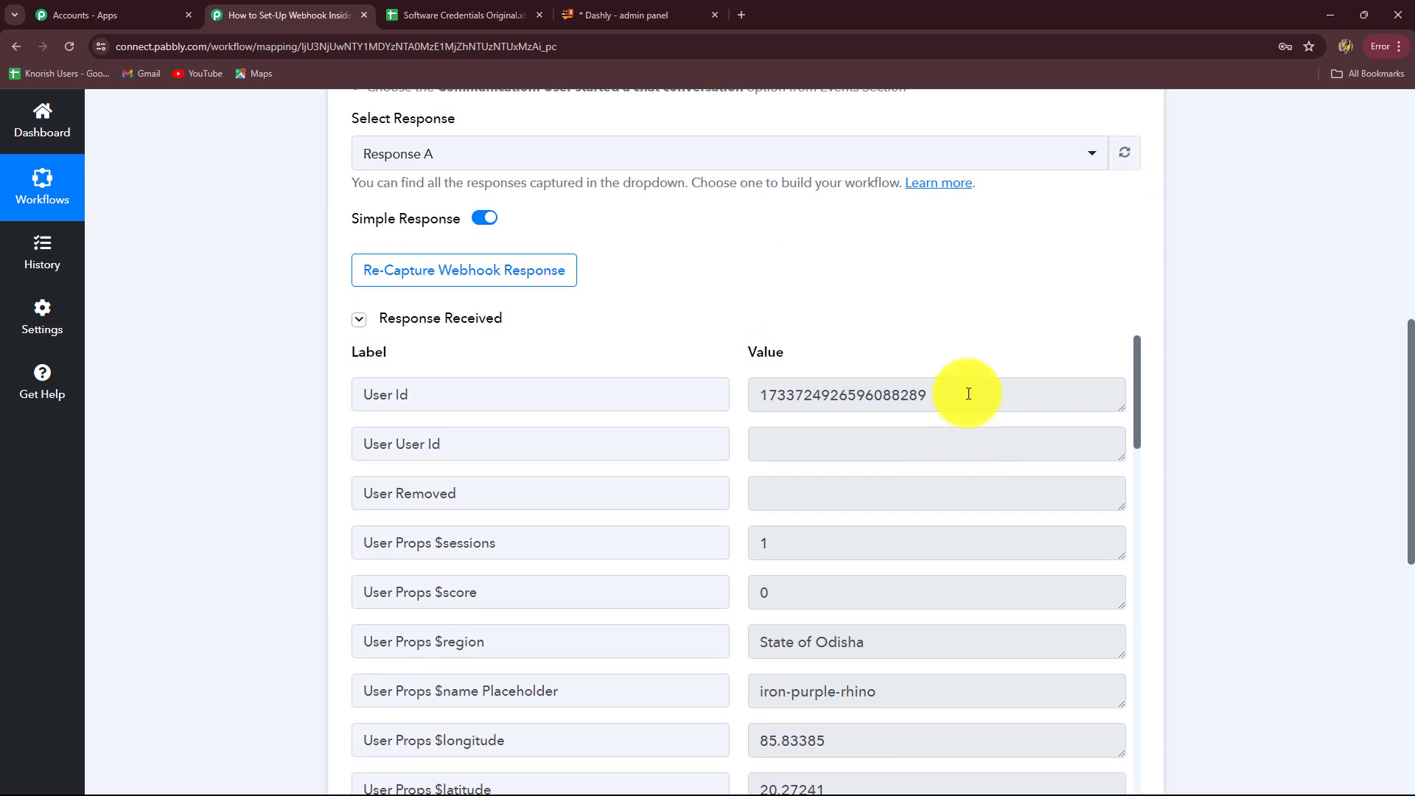
pyautogui.moveTo(966, 391); pyautogui.dragTo(728, 413)
pyautogui.scroll(-3, 929, 538)
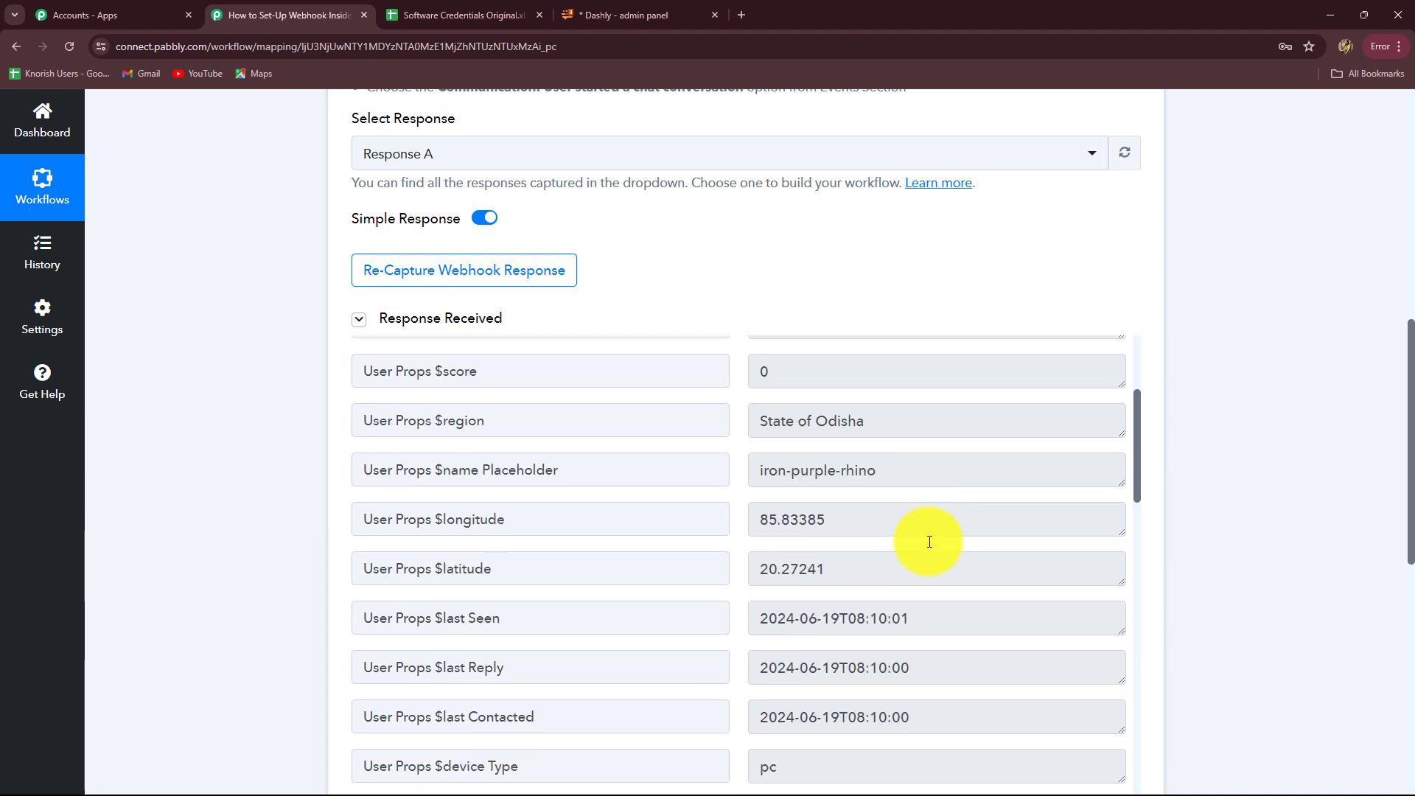
pyautogui.moveTo(926, 438); pyautogui.dragTo(752, 438)
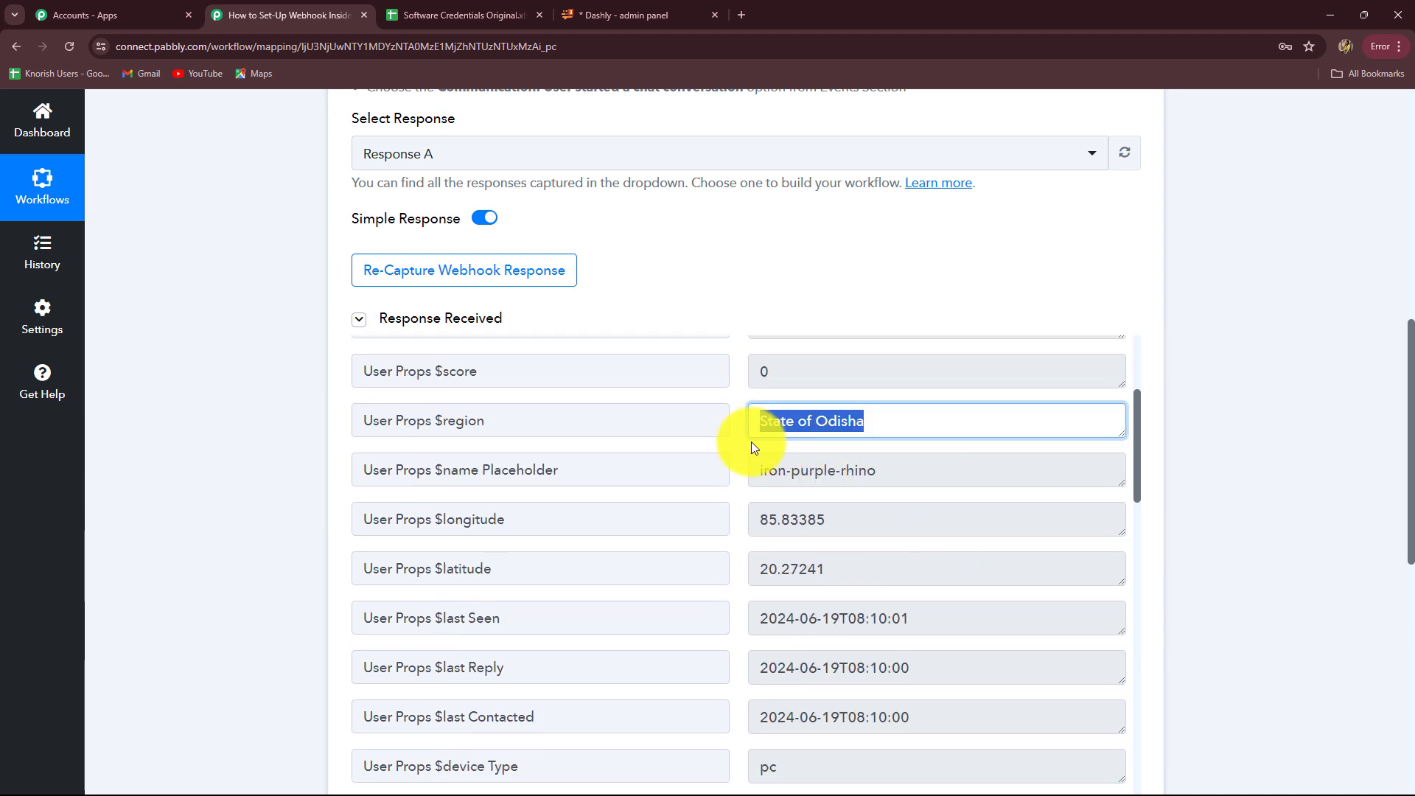
pyautogui.scroll(-3, 936, 563)
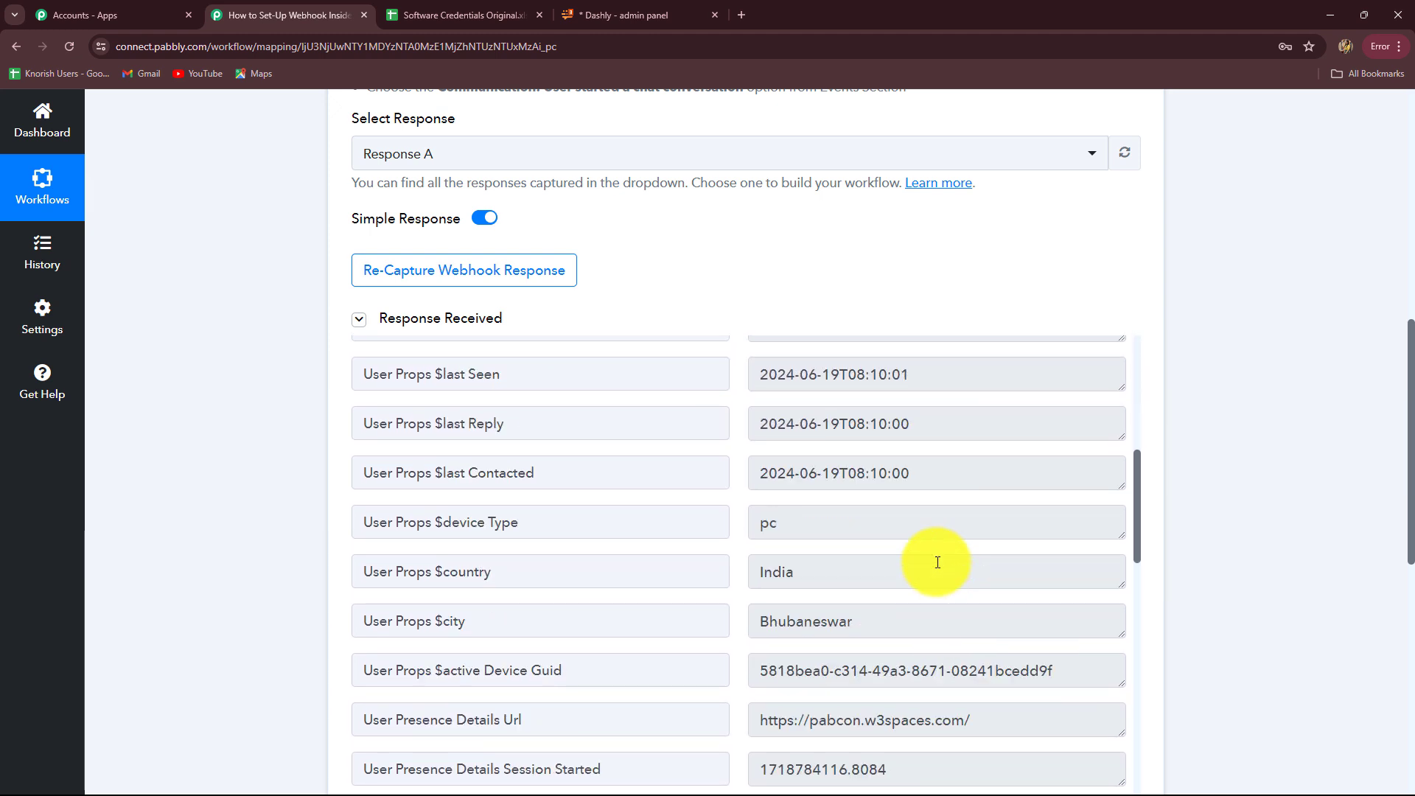
pyautogui.scroll(2, 935, 562)
pyautogui.moveTo(963, 480); pyautogui.dragTo(728, 488)
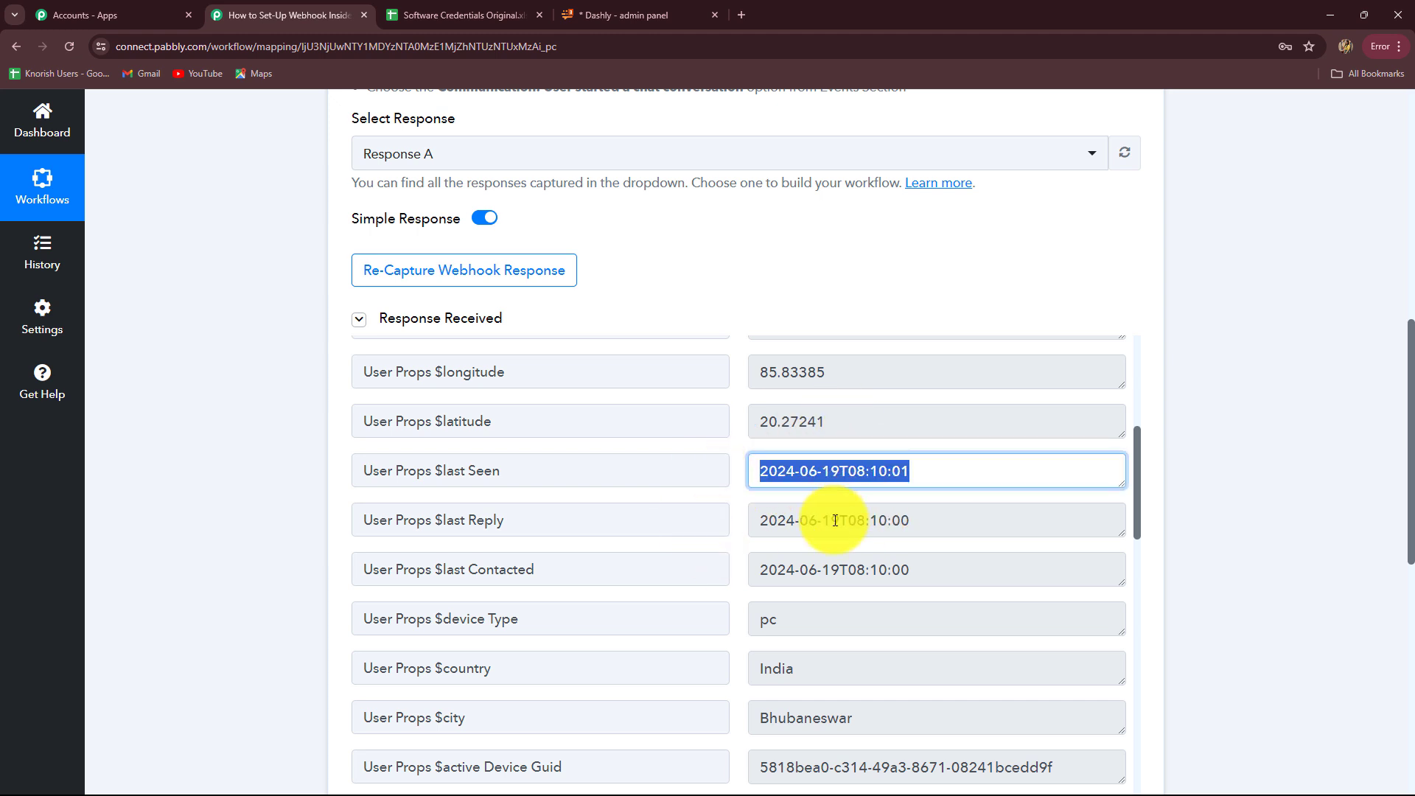
pyautogui.scroll(-4, 925, 542)
pyautogui.scroll(-10, 922, 622)
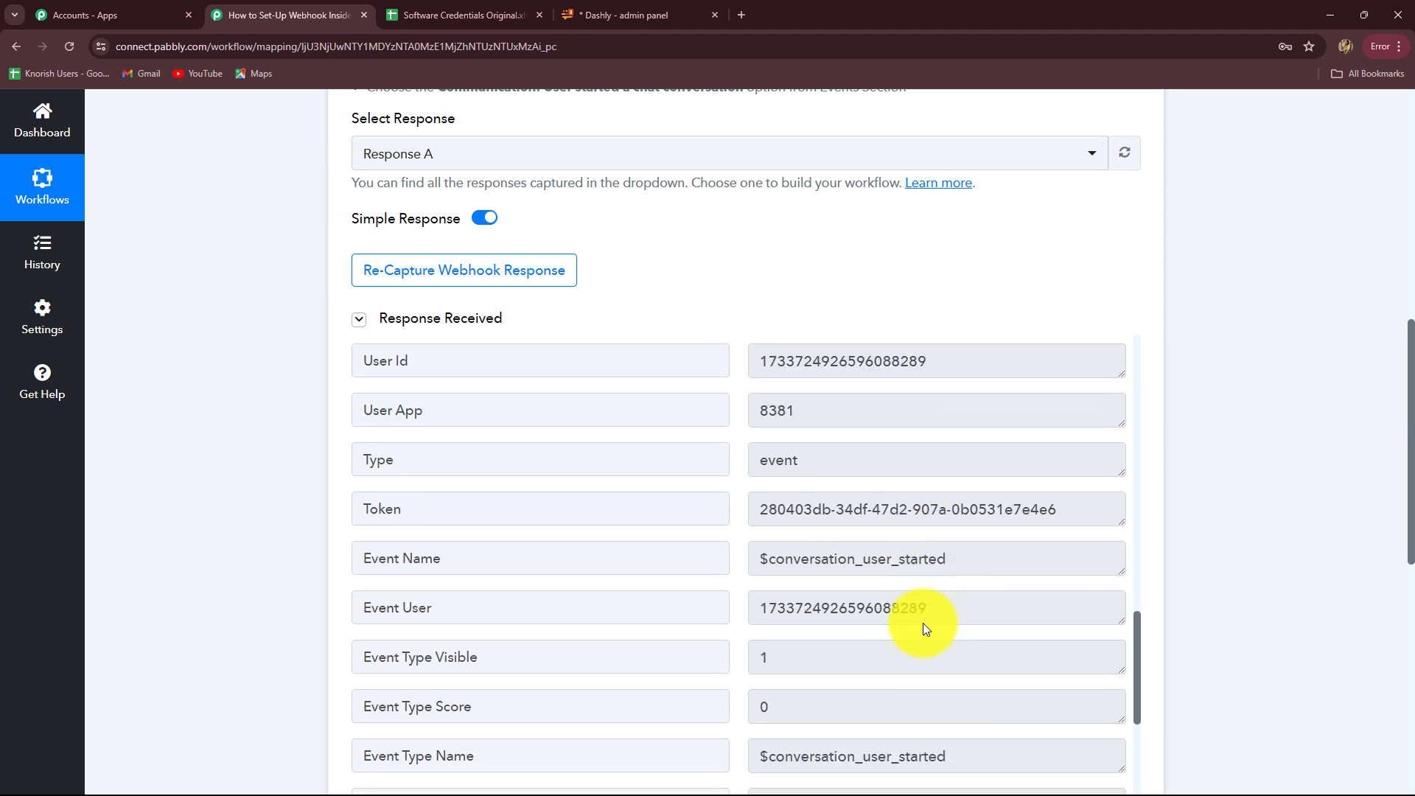
pyautogui.scroll(-3, 914, 621)
pyautogui.moveTo(933, 448); pyautogui.dragTo(720, 452)
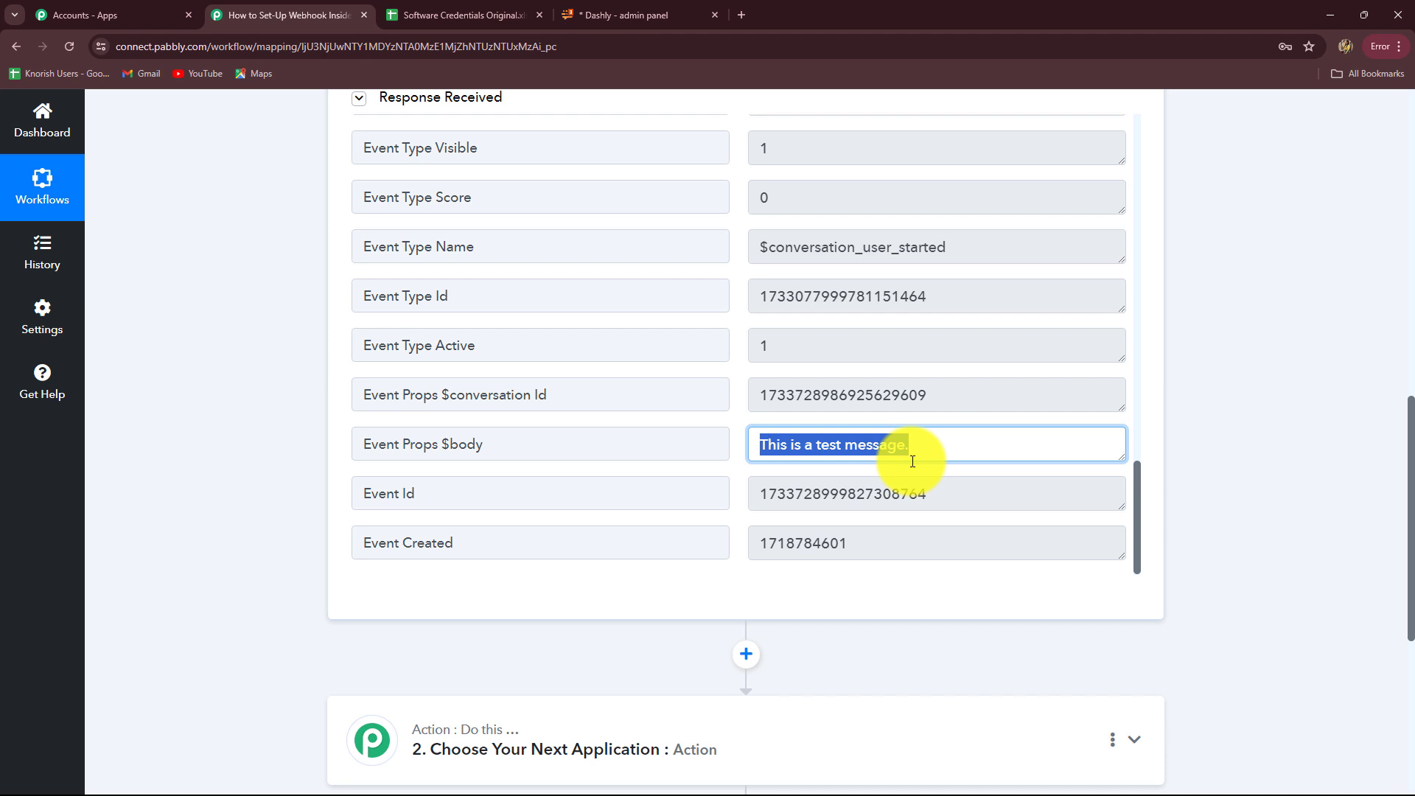
pyautogui.scroll(15, 1349, 483)
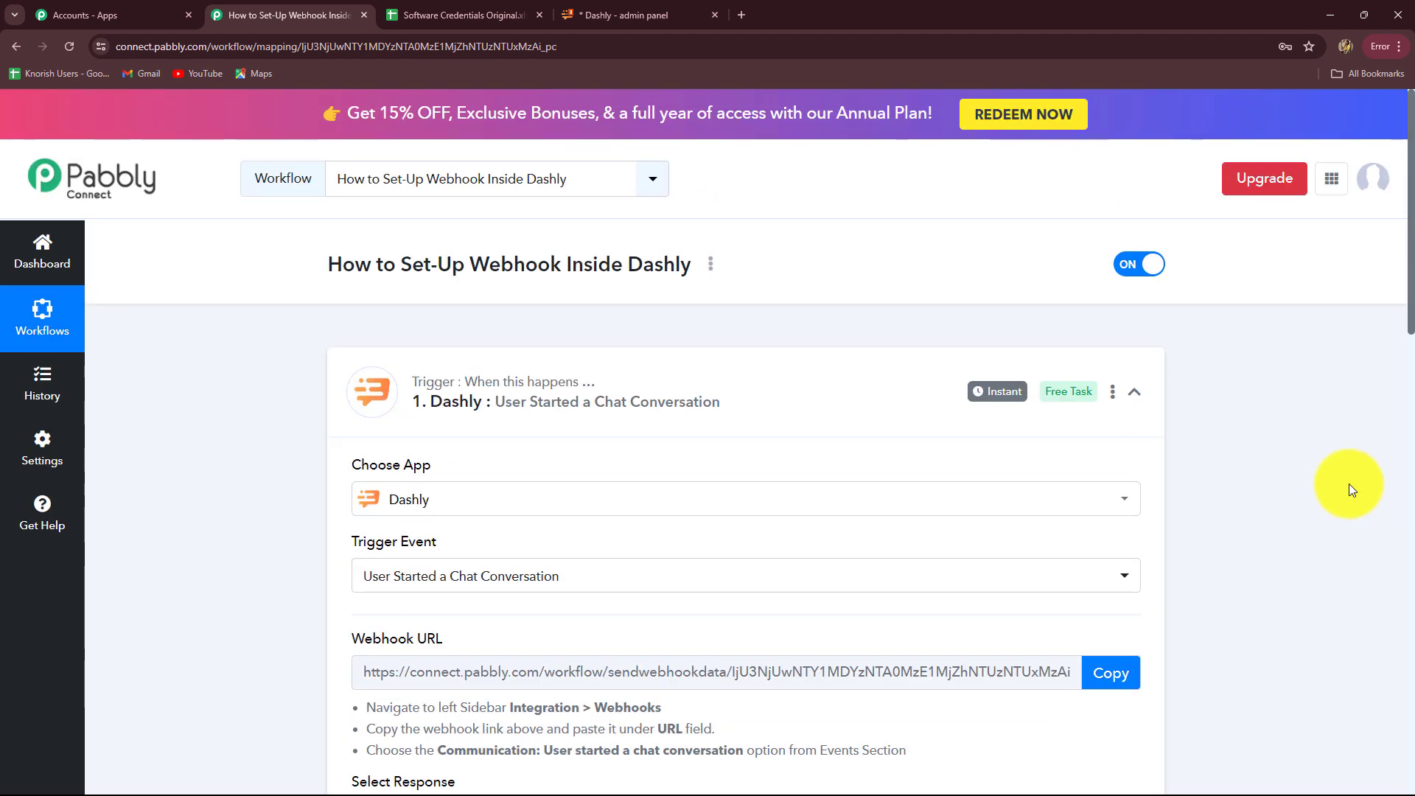
# Collapse the Dashly trigger card, leaving the unconfigured action step below it.
pyautogui.click(1134, 391)
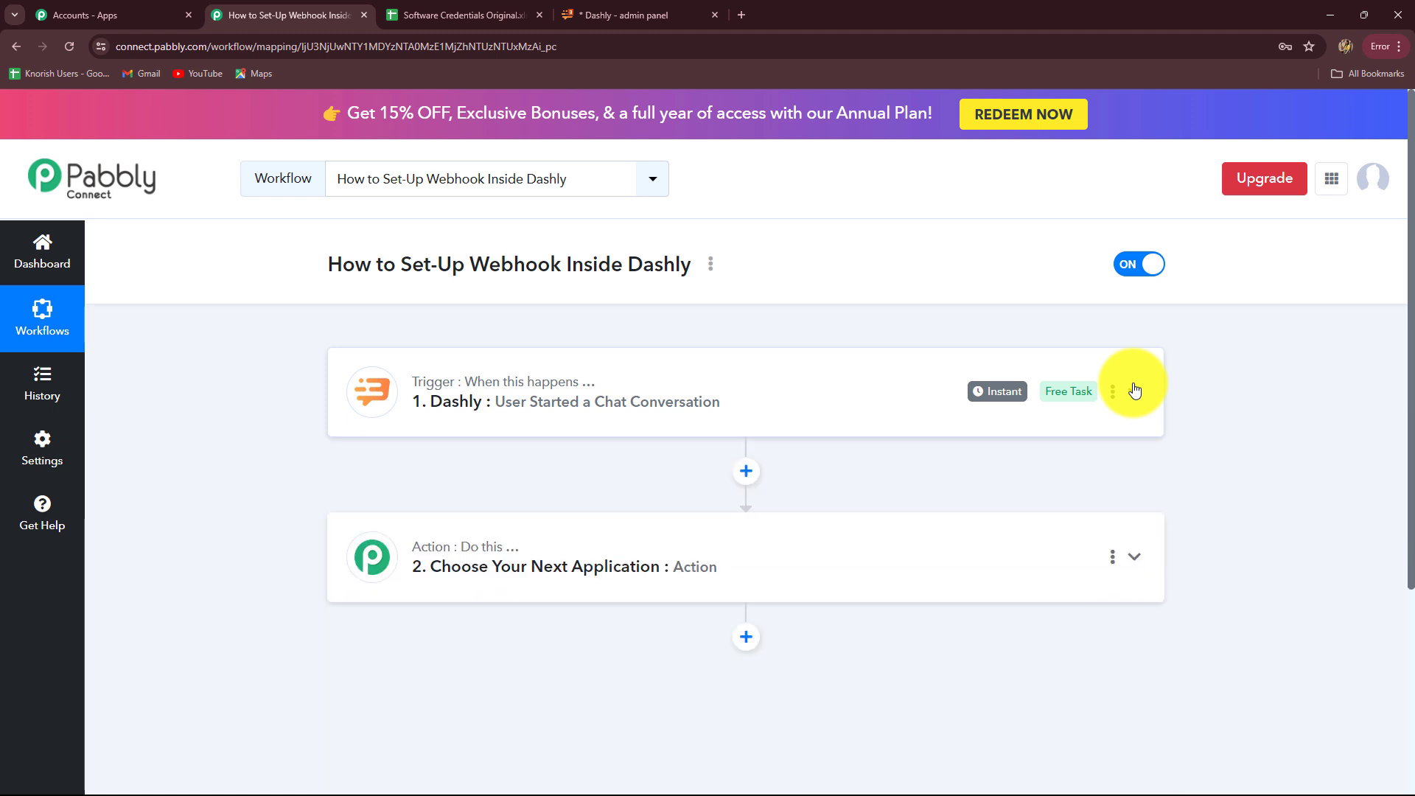